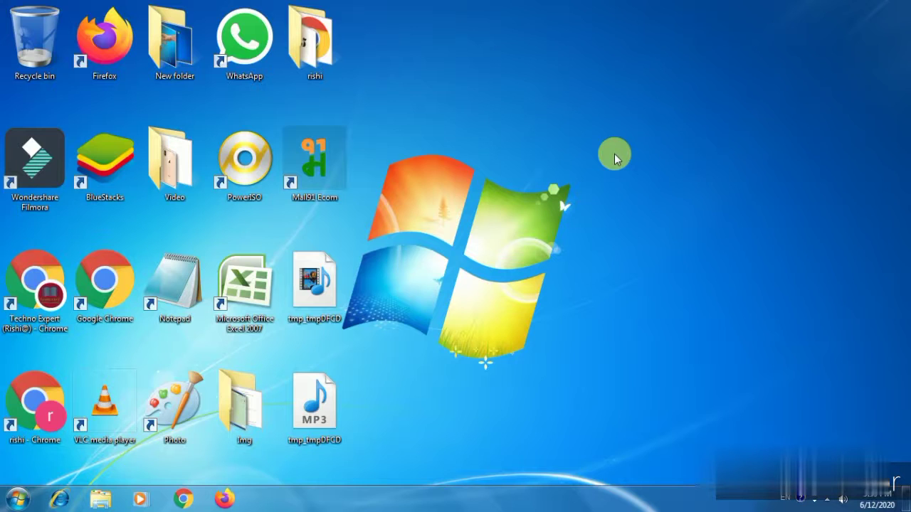
# Launch Microsoft Word from the Windows Run dialog to open a blank Document1
pyautogui.press('super+r')
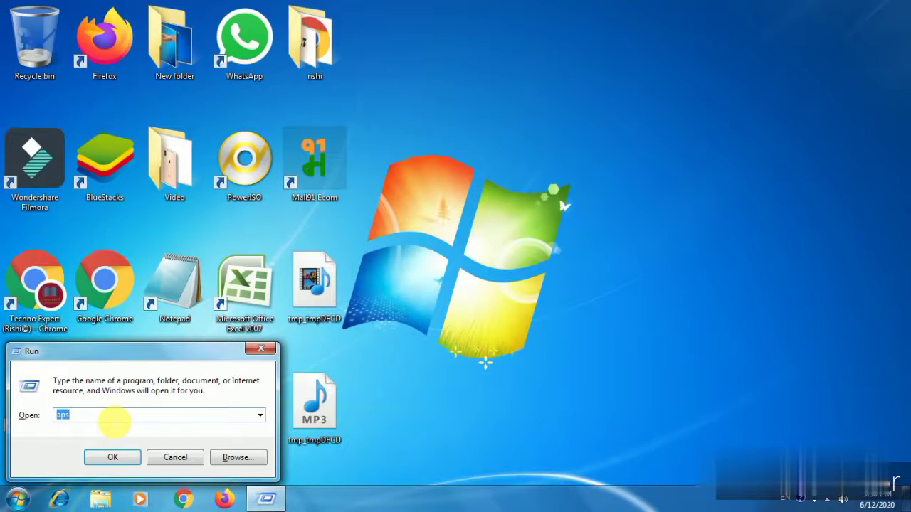
pyautogui.write('appwiz.cpl')
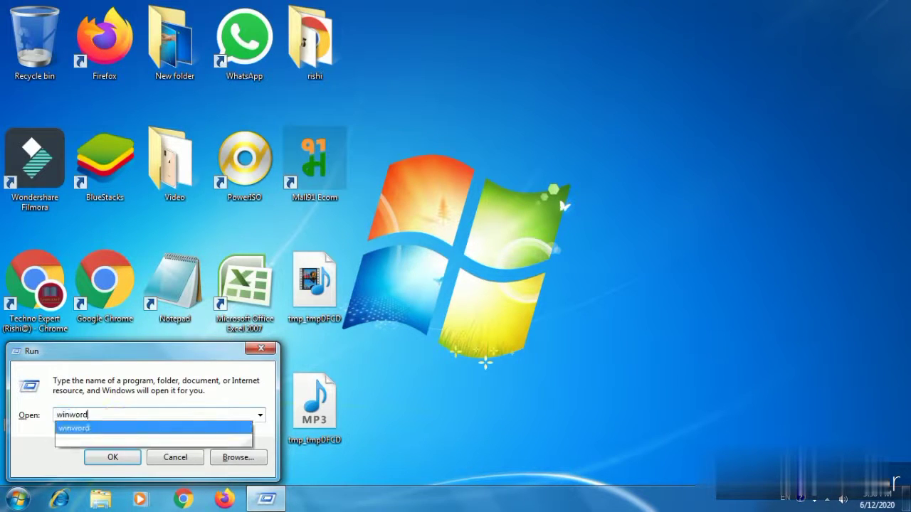
pyautogui.press('Return')
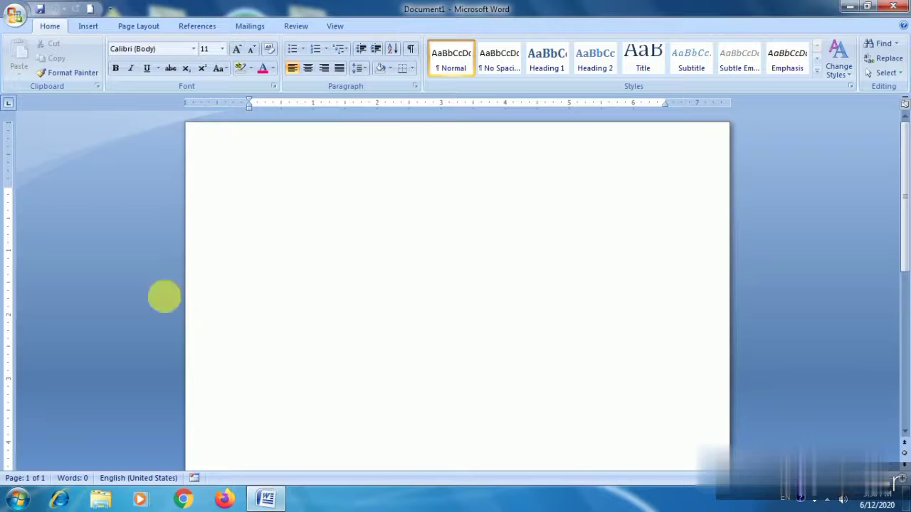
# Switch the ribbon to the Insert tab and place the cursor on the blank page
pyautogui.click(95, 26)
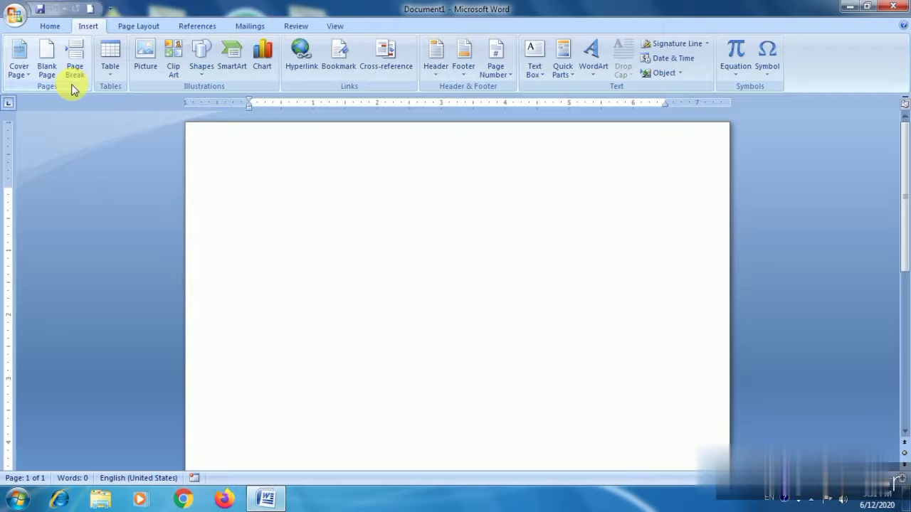
pyautogui.click(341, 200)
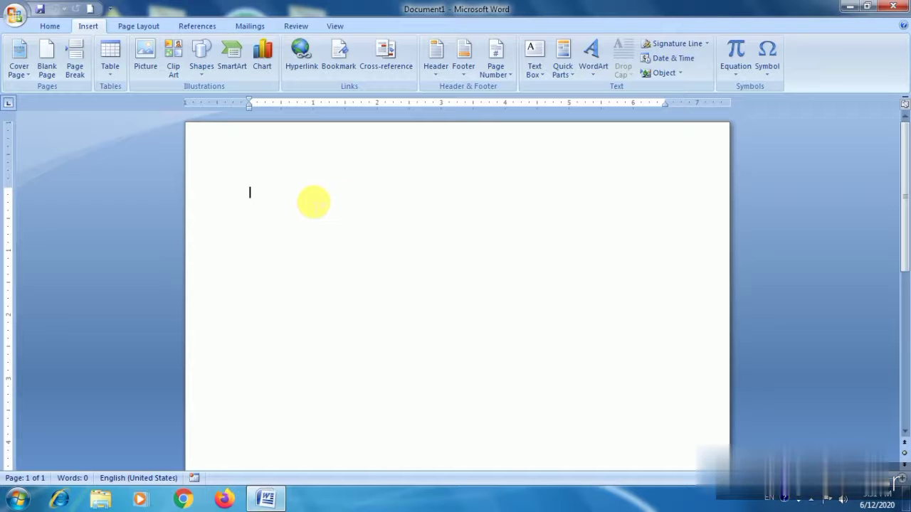
# Insert the Motion cover page from the Cover Page gallery and scroll through the result
pyautogui.click(19, 74)
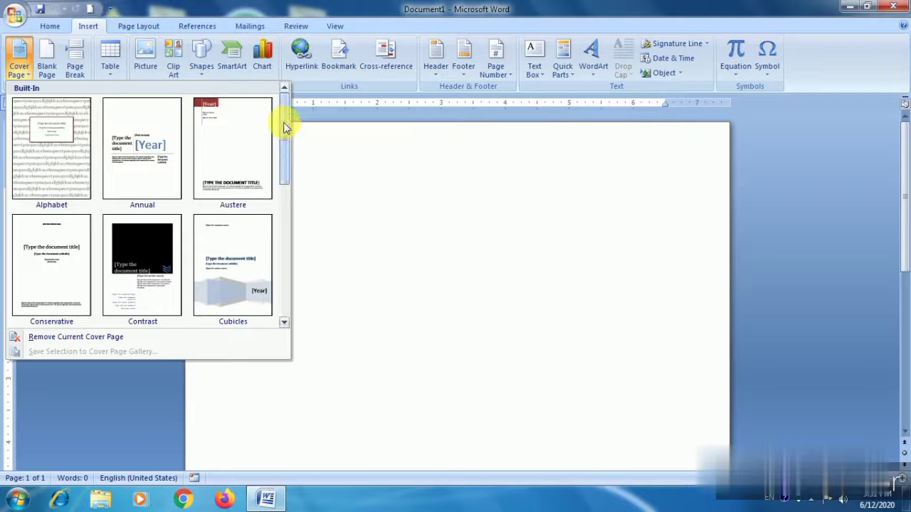
pyautogui.moveTo(285, 123)
pyautogui.mouseDown()
pyautogui.moveTo(281, 259)
pyautogui.moveTo(276, 207)
pyautogui.mouseUp()
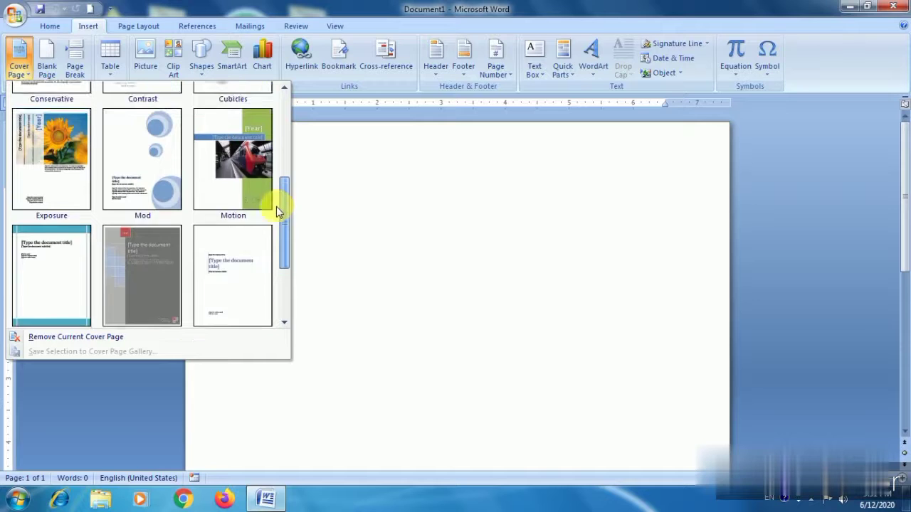
pyautogui.click(219, 183)
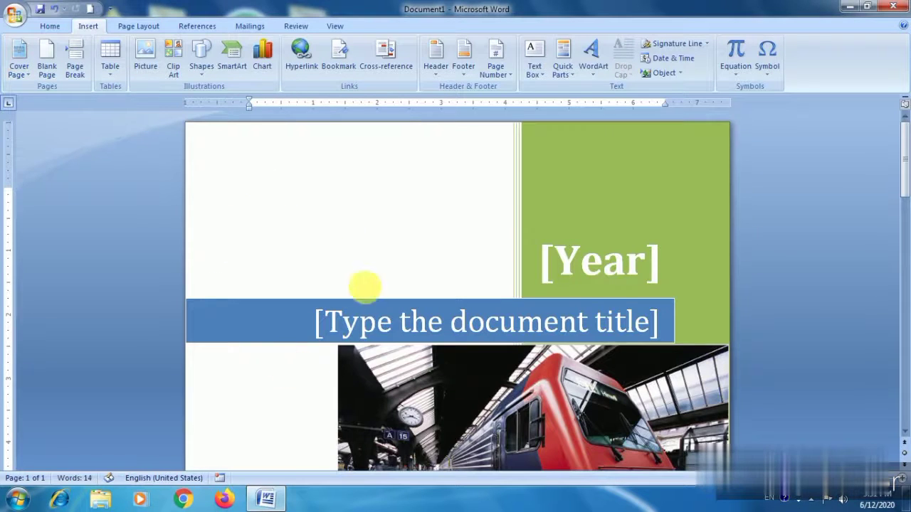
pyautogui.scroll(-3, 517, 341)
pyautogui.scroll(-3, 516, 341)
pyautogui.scroll(-7, 517, 341)
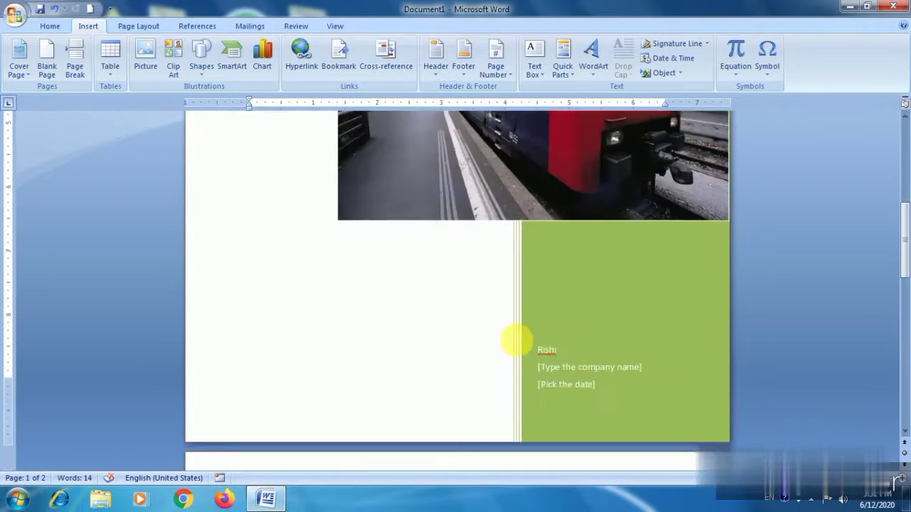
pyautogui.scroll(-2, 517, 341)
pyautogui.scroll(4, 517, 341)
pyautogui.scroll(3, 517, 341)
pyautogui.scroll(4, 517, 341)
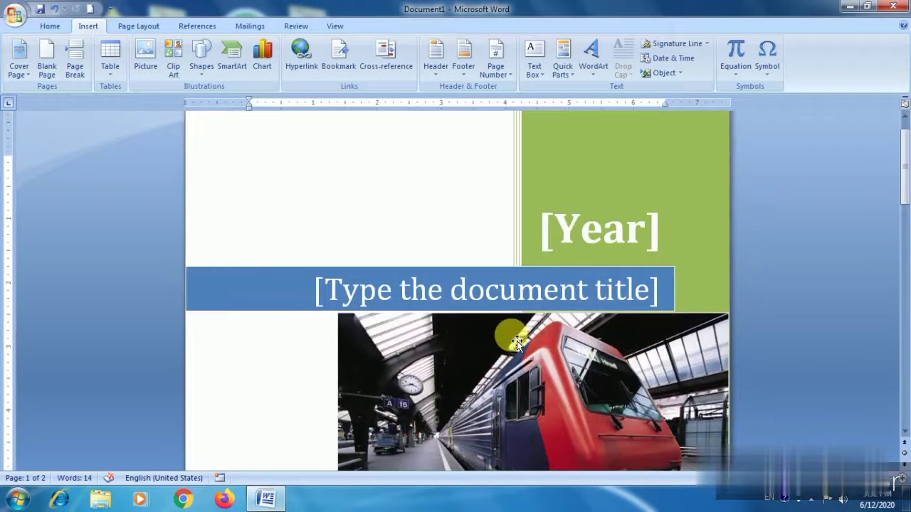
pyautogui.scroll(1, 517, 340)
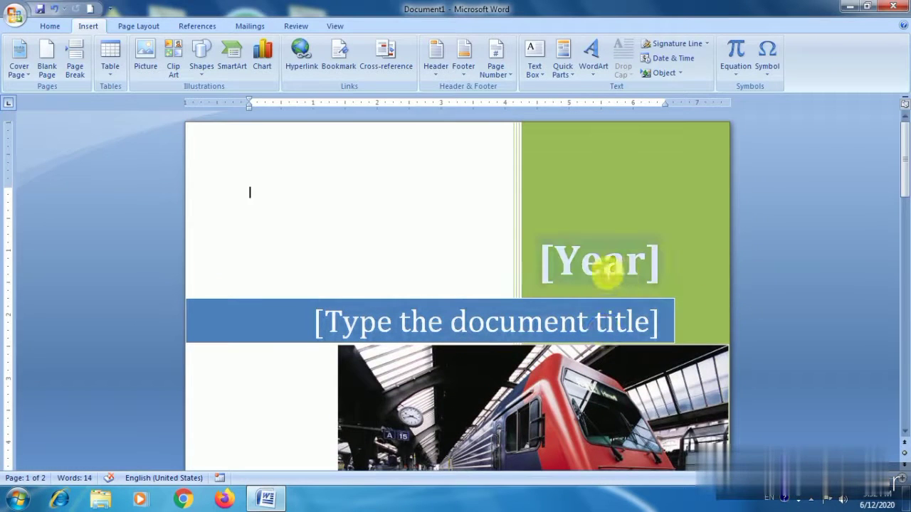
# Replace the [Year] placeholder with 2020
pyautogui.click(605, 269)
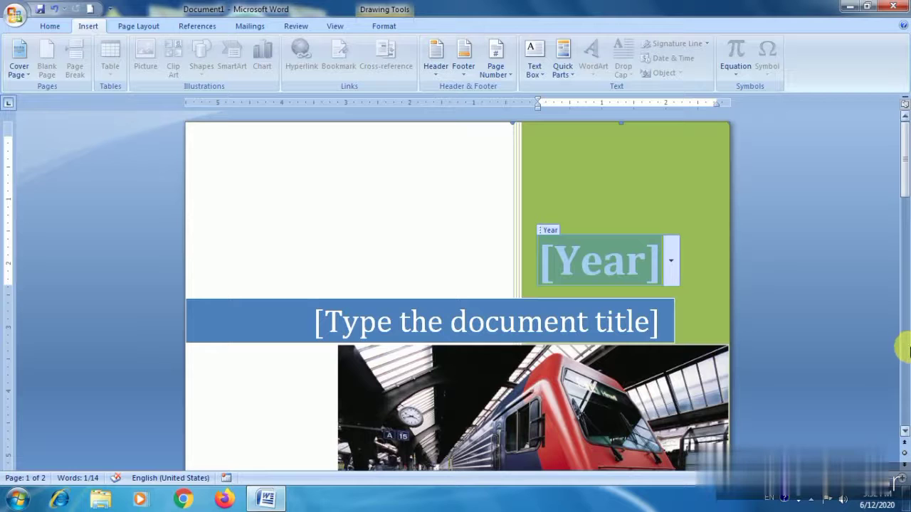
pyautogui.write('2000')
pyautogui.press('BackSpace')
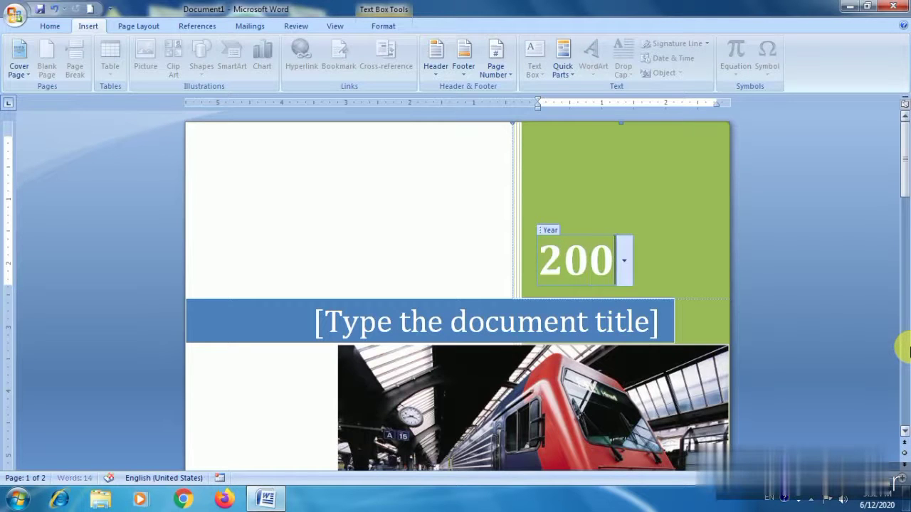
pyautogui.press('BackSpace')
pyautogui.write('20')
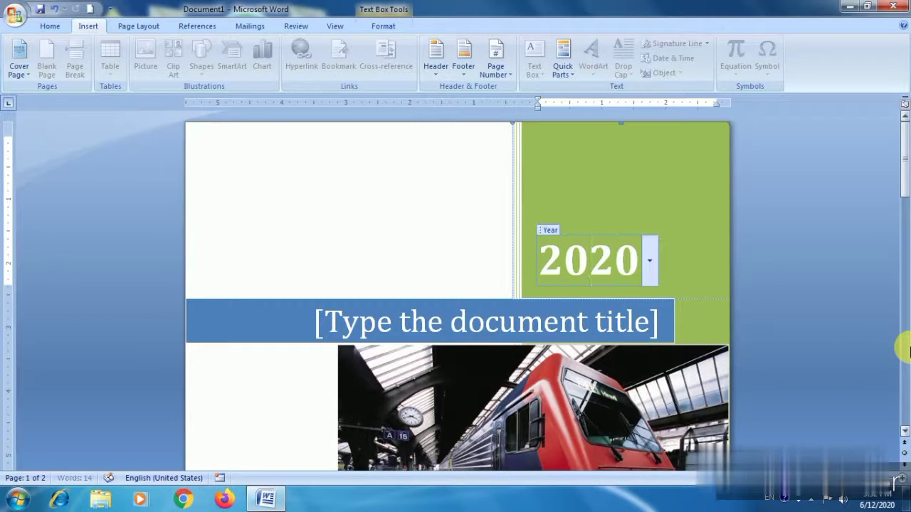
# Type 'Struggle is life' into the document title placeholder
pyautogui.click(615, 331)
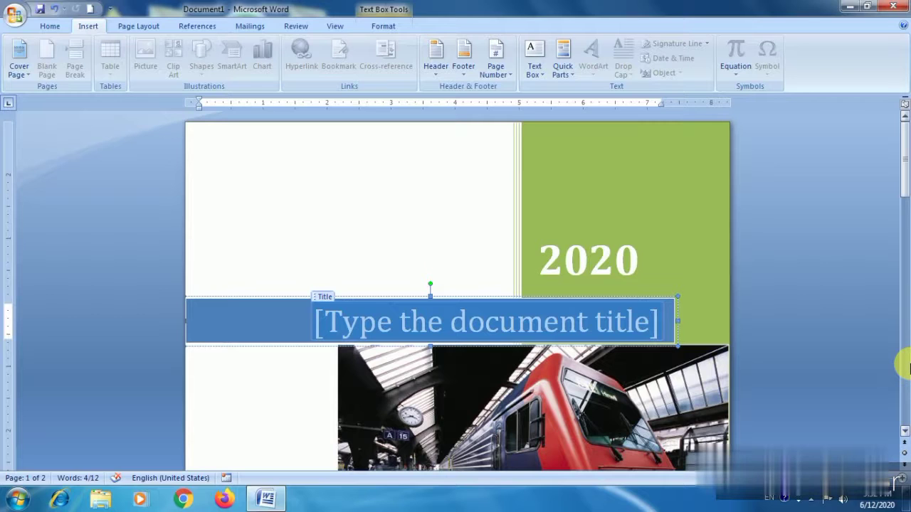
pyautogui.write('S')
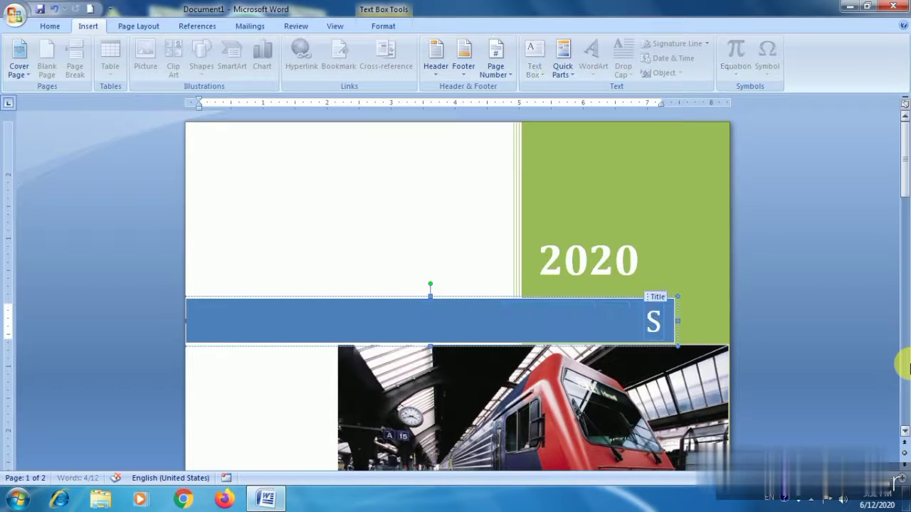
pyautogui.write('trur')
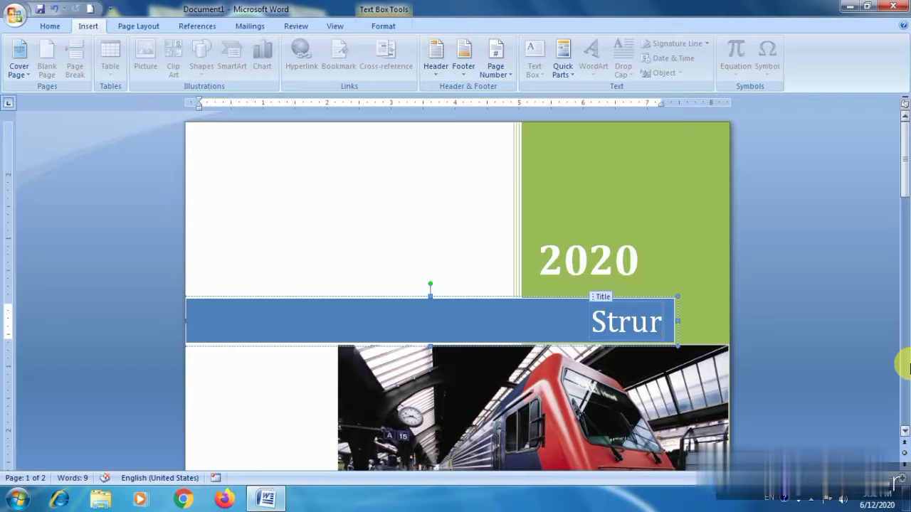
pyautogui.press('BackSpace')
pyautogui.press('BackSpace')
pyautogui.write('ghg')
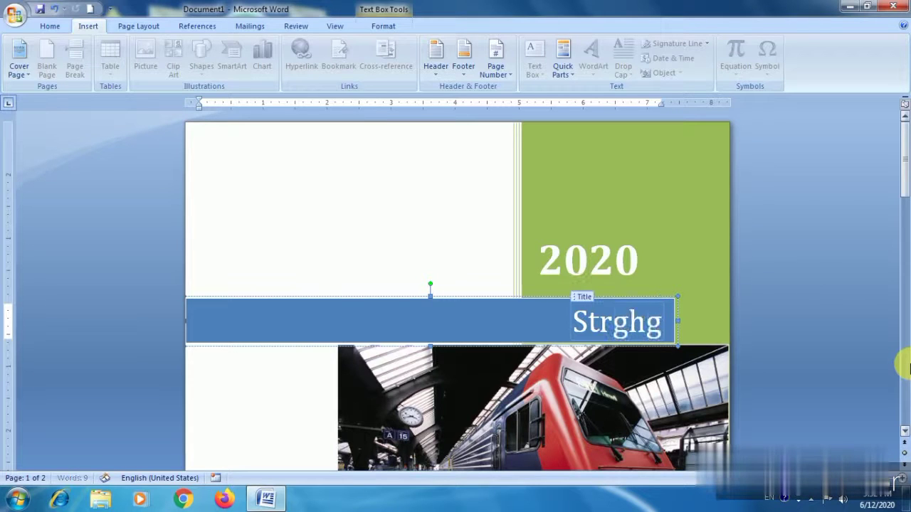
pyautogui.press('BackSpace')
pyautogui.press('BackSpace')
pyautogui.press('BackSpace')
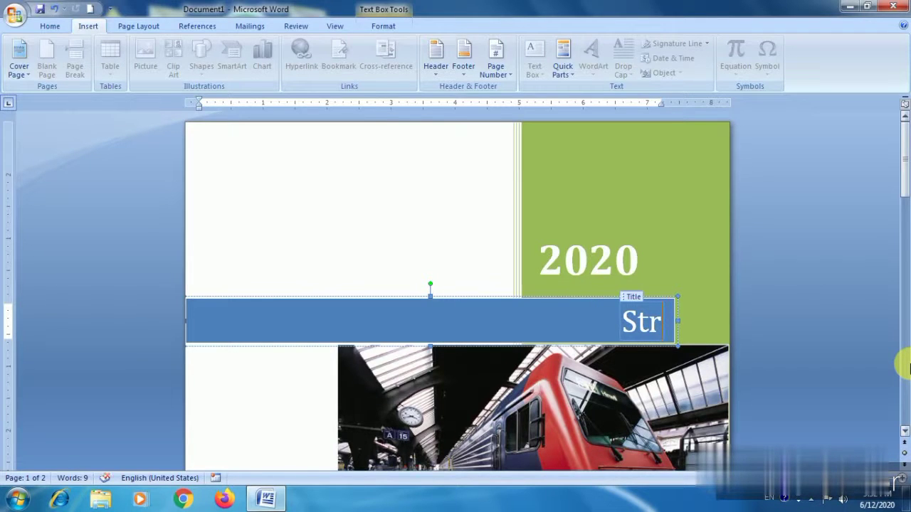
pyautogui.write('u')
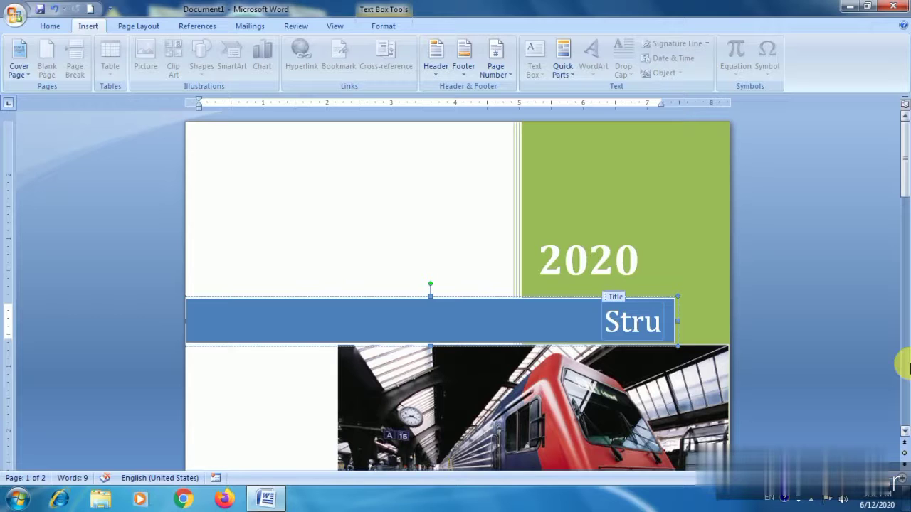
pyautogui.write('ggle is')
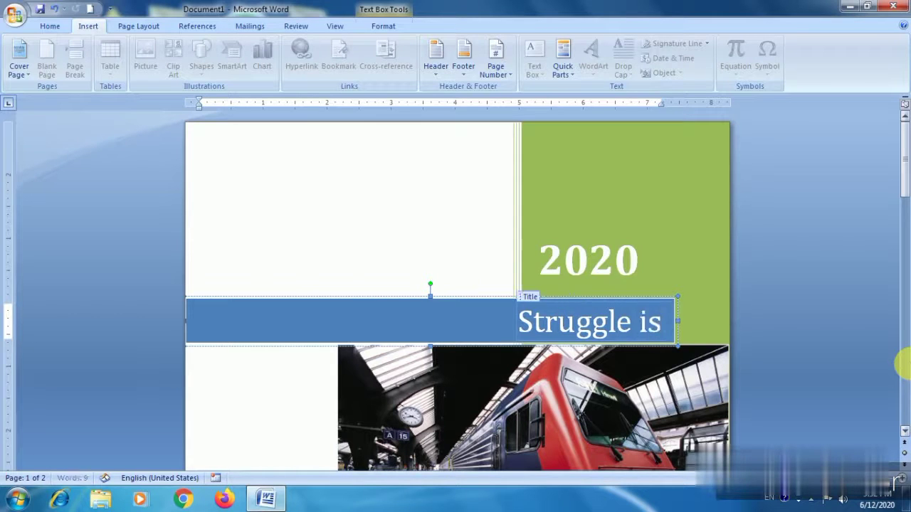
pyautogui.write(' lifew')
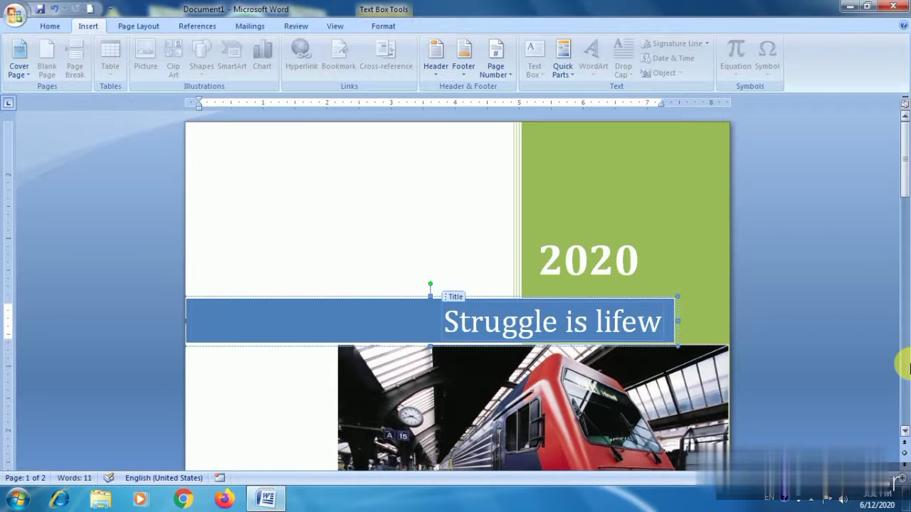
pyautogui.press('BackSpace')
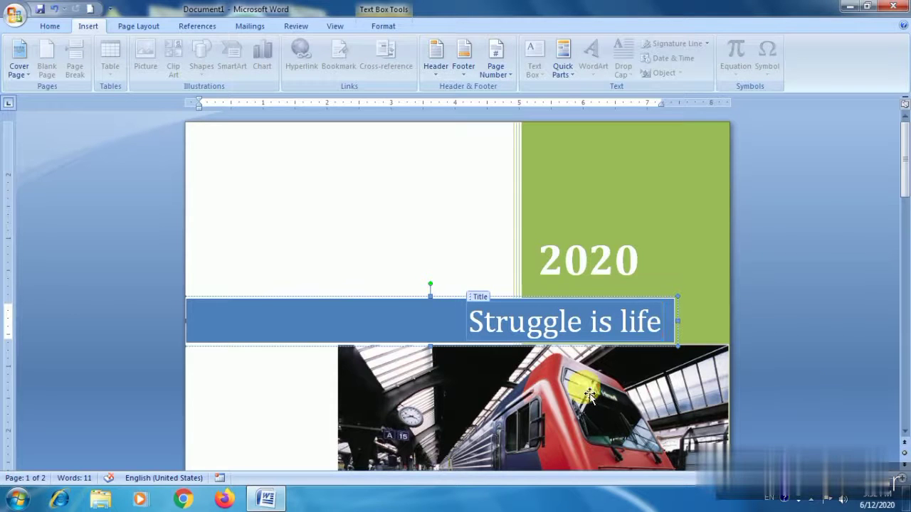
# Select the train photo and scroll down the cover page
pyautogui.click(589, 395)
pyautogui.scroll(-1, 611, 404)
pyautogui.scroll(-2, 611, 404)
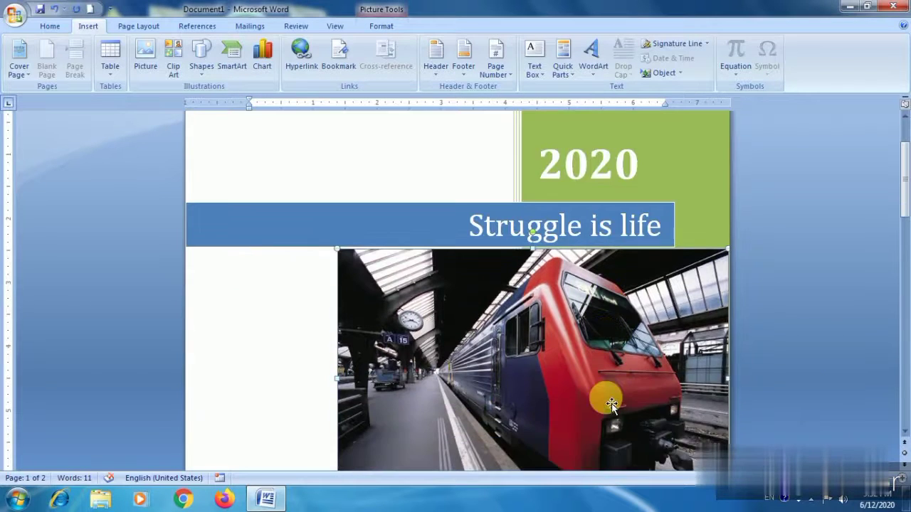
pyautogui.scroll(-4, 611, 403)
pyautogui.scroll(-2, 611, 403)
pyautogui.scroll(-3, 611, 403)
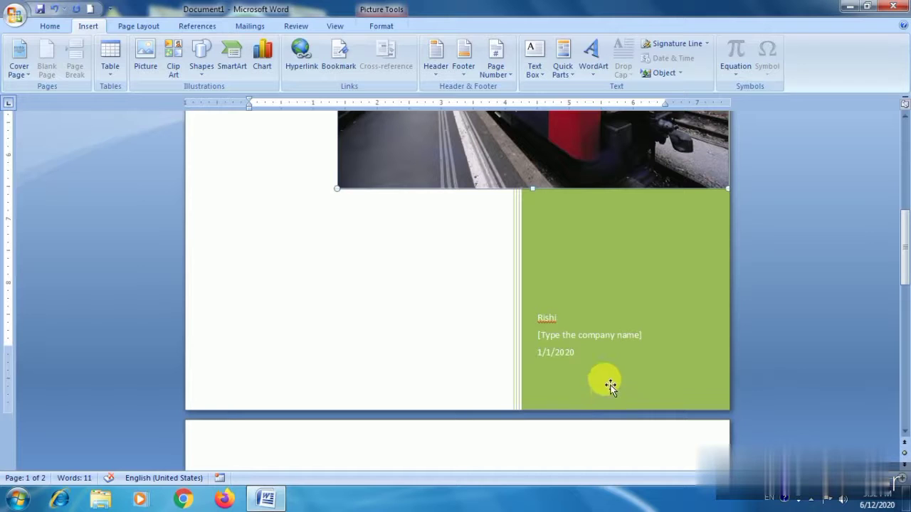
# Enter the author's name into the company name placeholder
pyautogui.click(594, 336)
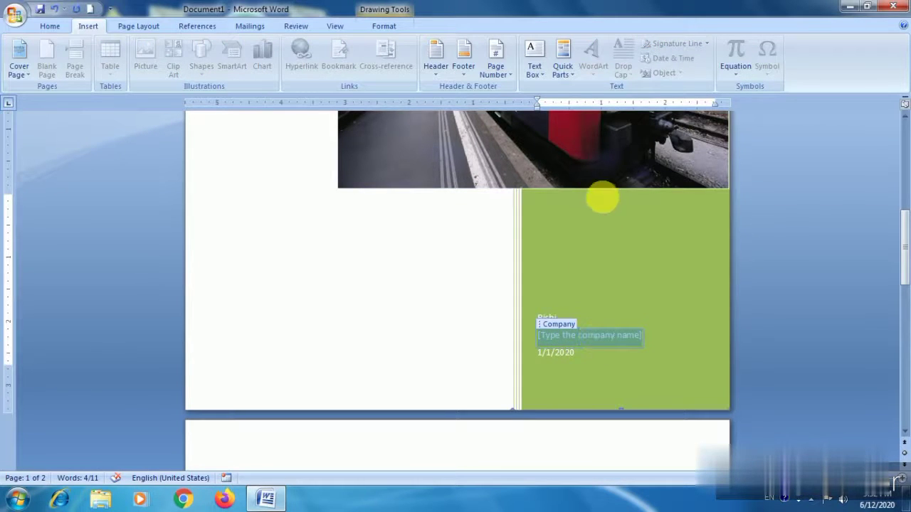
pyautogui.scroll(3, 602, 199)
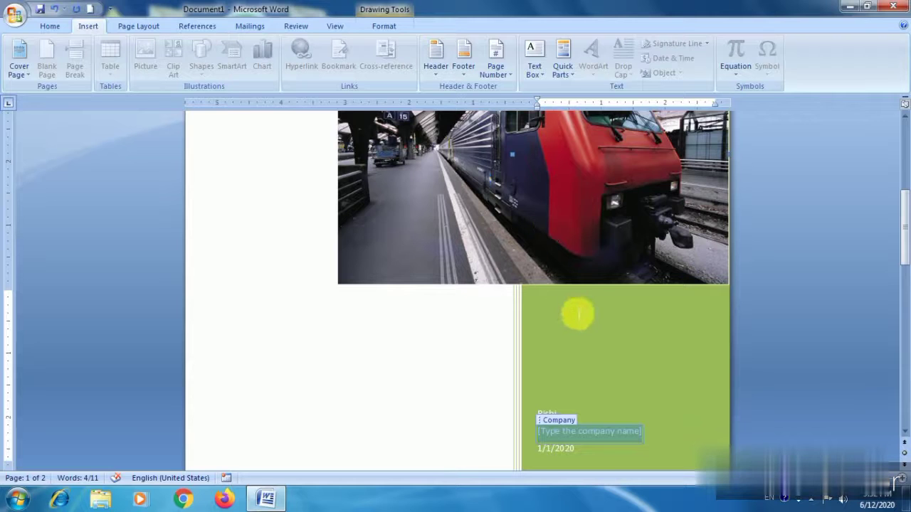
pyautogui.scroll(3, 578, 314)
pyautogui.scroll(3, 578, 315)
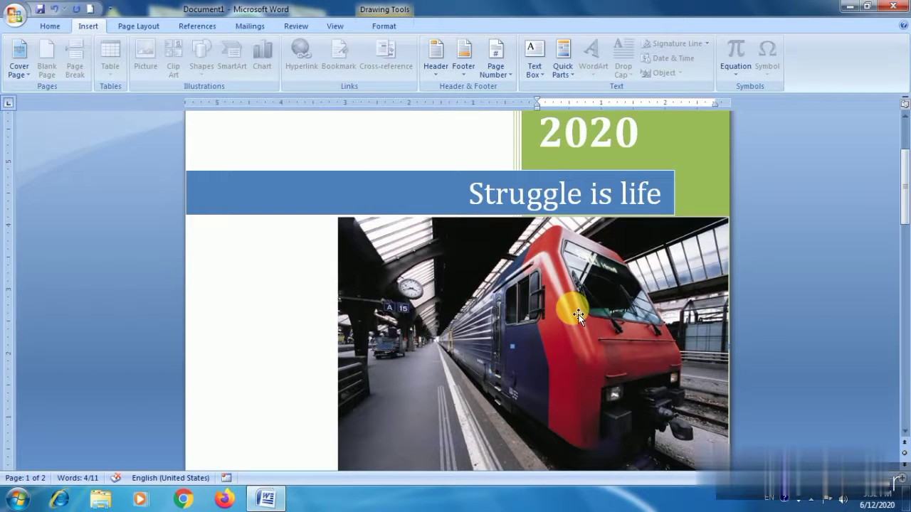
pyautogui.scroll(-4, 578, 315)
pyautogui.scroll(-5, 616, 417)
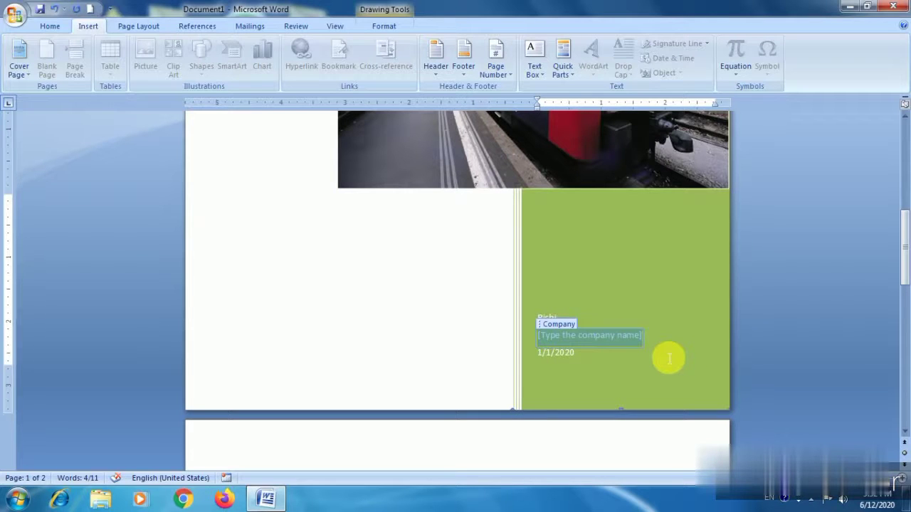
pyautogui.write('Ra')
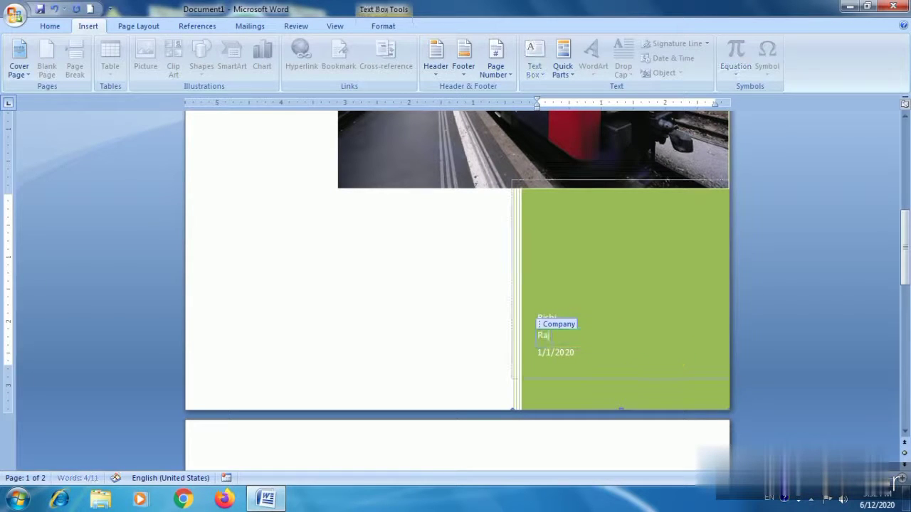
pyautogui.write('jeev')
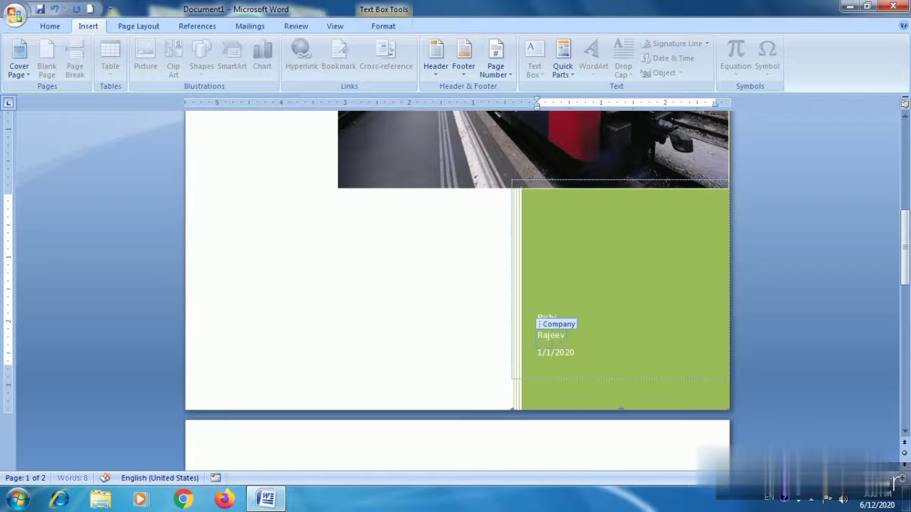
# Set the date field to 1/1/2020 and leave the green panel
pyautogui.click(582, 357)
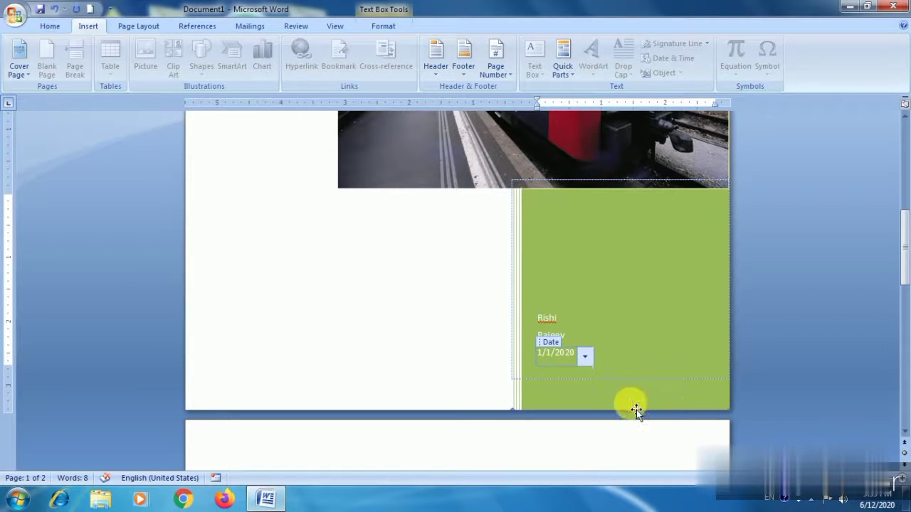
pyautogui.scroll(-2, 636, 409)
pyautogui.scroll(6, 569, 409)
pyautogui.click(459, 423)
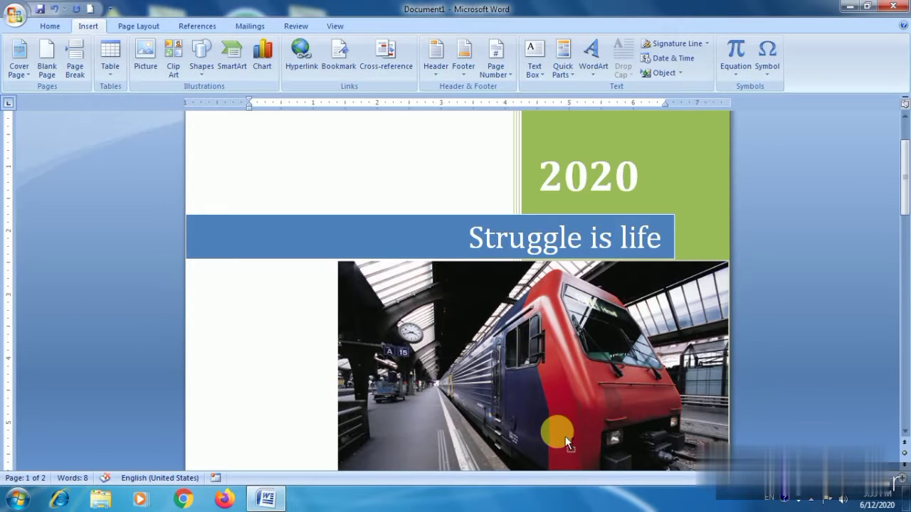
pyautogui.hotkey('ctrl', 'F2')
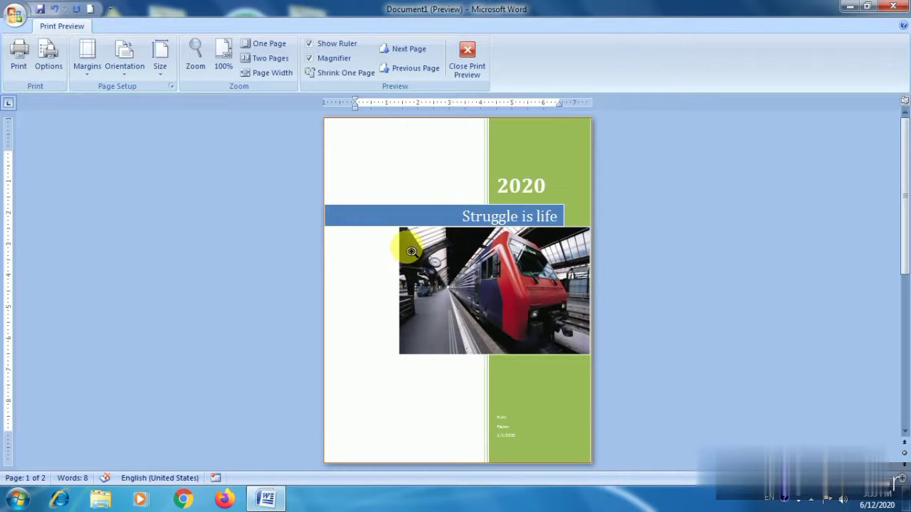
pyautogui.hotkey('ctrl', 'F2')
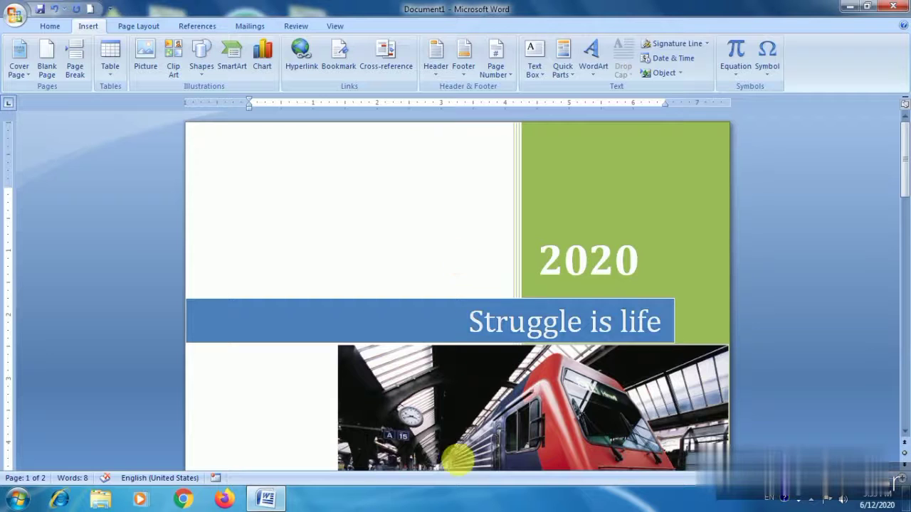
pyautogui.click(137, 26)
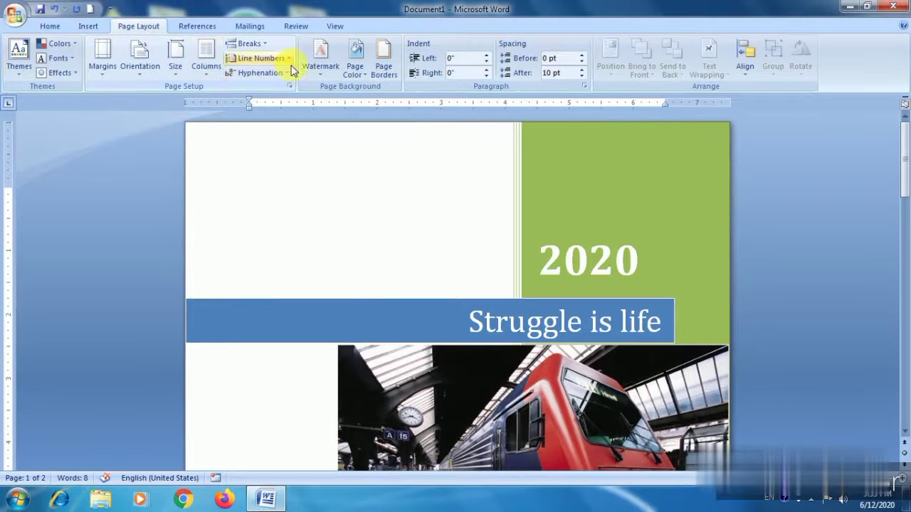
pyautogui.click(355, 65)
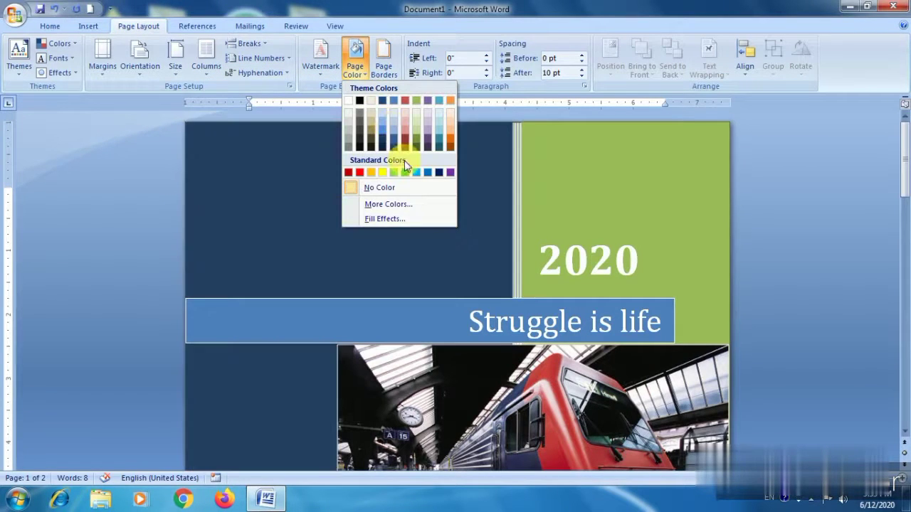
pyautogui.click(451, 173)
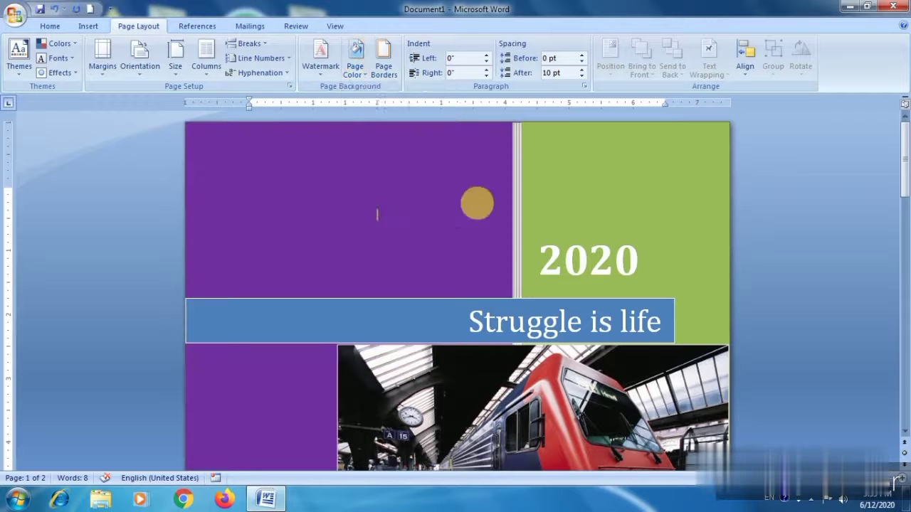
pyautogui.scroll(-4, 565, 278)
pyautogui.scroll(-4, 565, 278)
pyautogui.scroll(-4, 570, 281)
pyautogui.scroll(3, 570, 281)
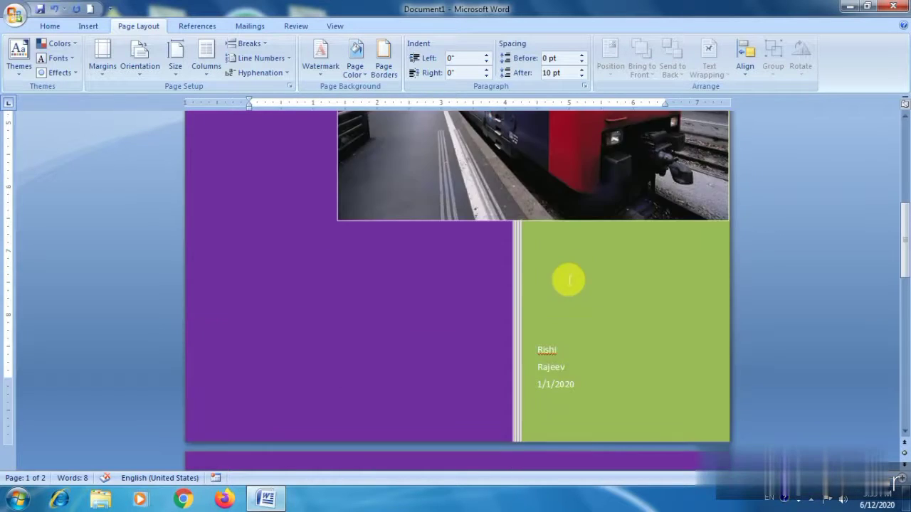
pyautogui.scroll(10, 569, 281)
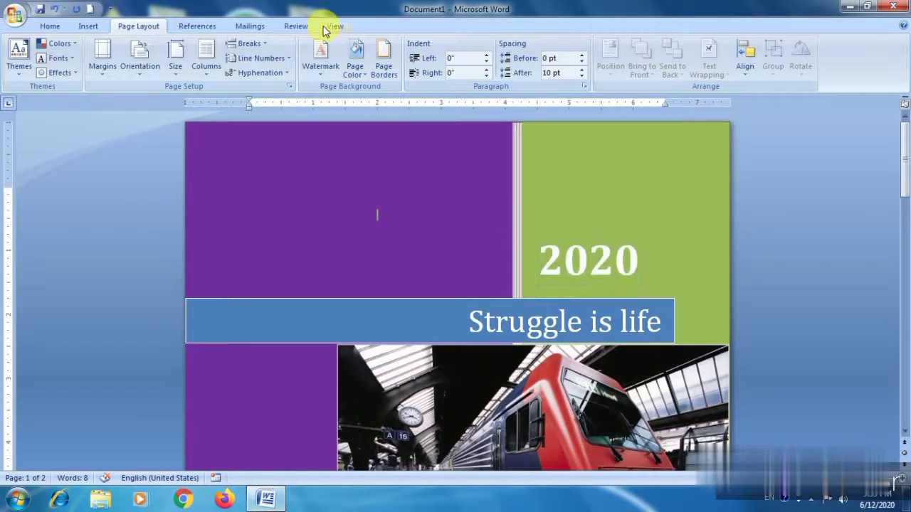
pyautogui.click(388, 74)
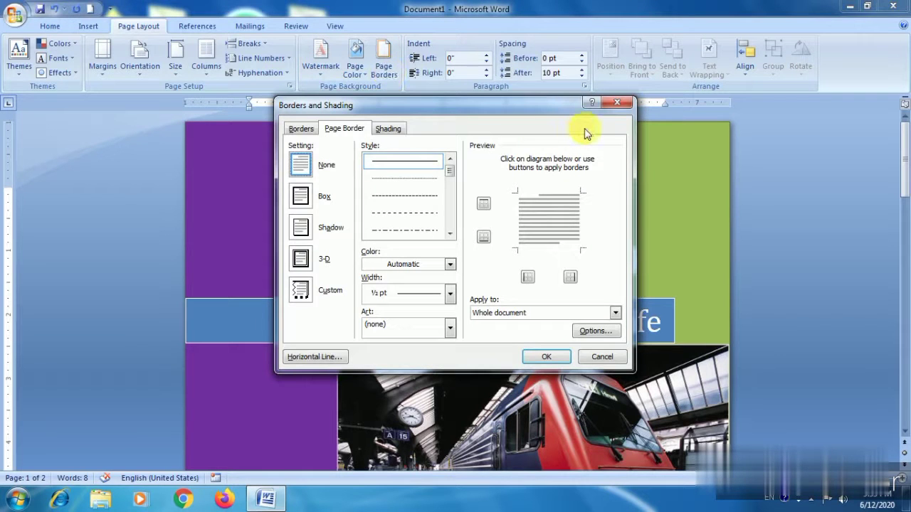
pyautogui.press('Escape')
pyautogui.click(356, 65)
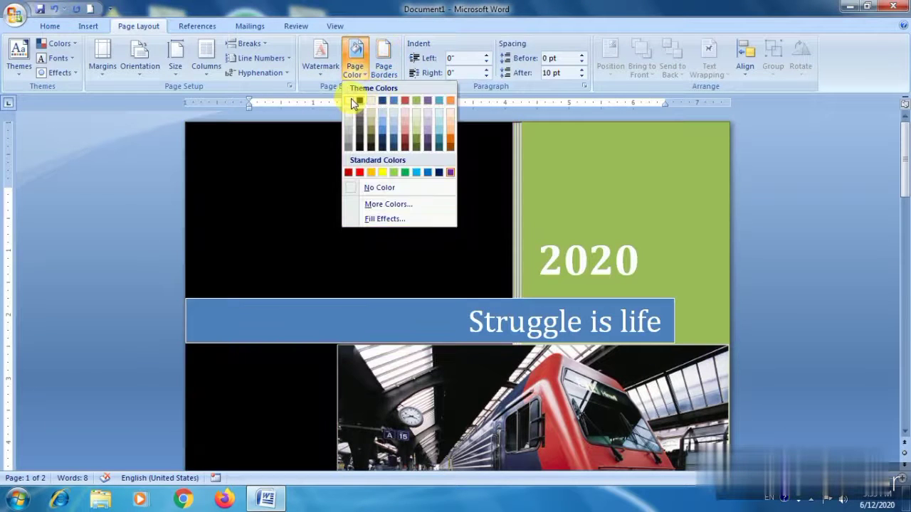
pyautogui.click(379, 186)
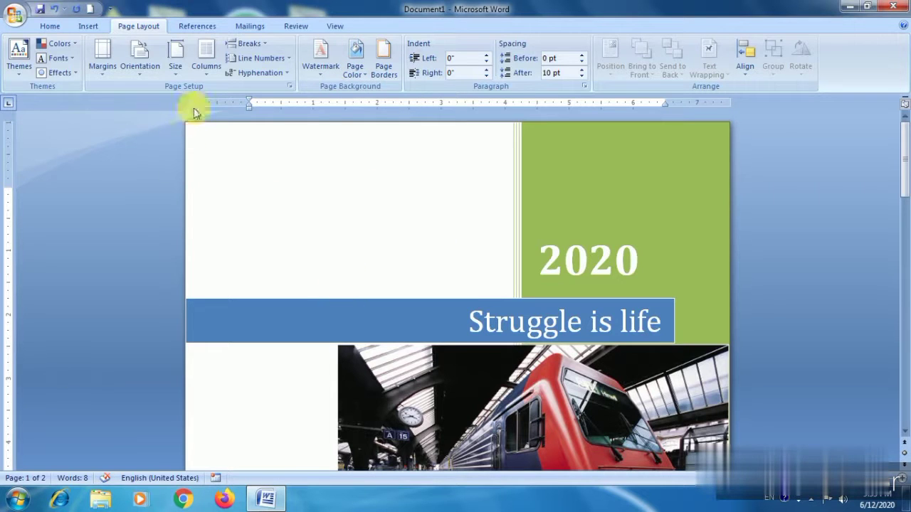
# Delete all the cover page content and return to the Insert tab
pyautogui.hotkey('ctrl', 'a')
pyautogui.press('Delete')
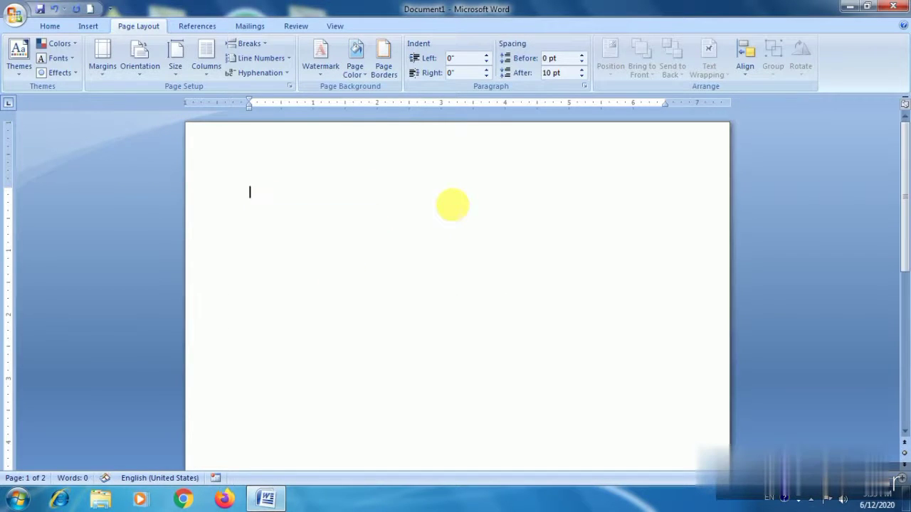
pyautogui.click(51, 27)
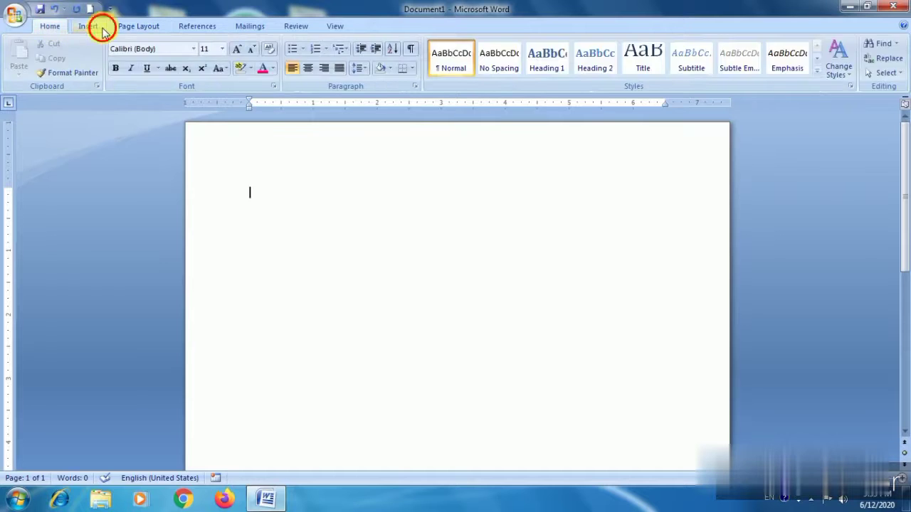
pyautogui.click(89, 27)
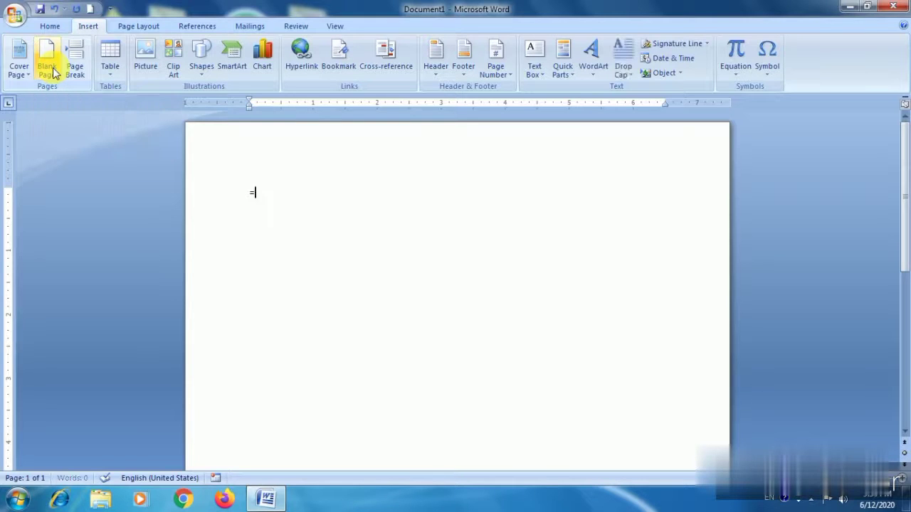
# Type and erase =rand, then zoom the page out four steps
pyautogui.write('=rand')
pyautogui.press('BackSpace')
pyautogui.press('BackSpace')
pyautogui.press('BackSpace')
pyautogui.press('BackSpace')
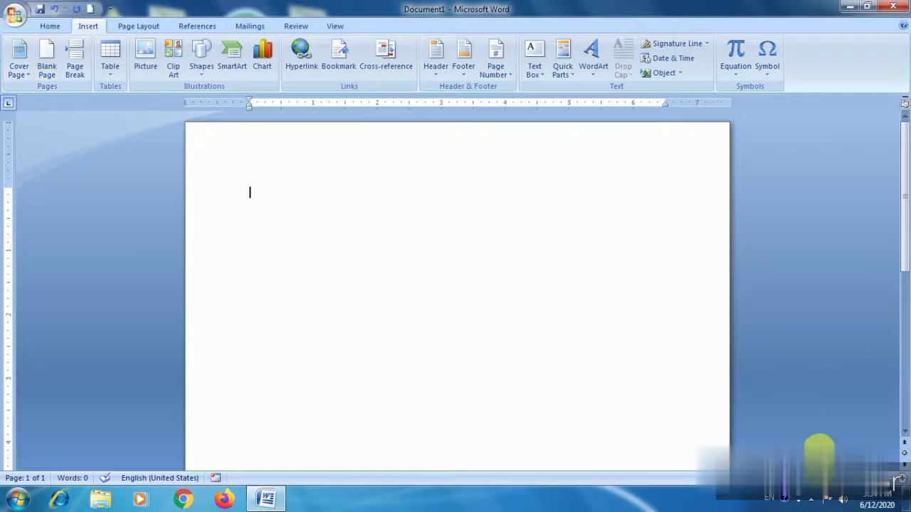
pyautogui.click(824, 478)
pyautogui.click(824, 477)
pyautogui.click(823, 477)
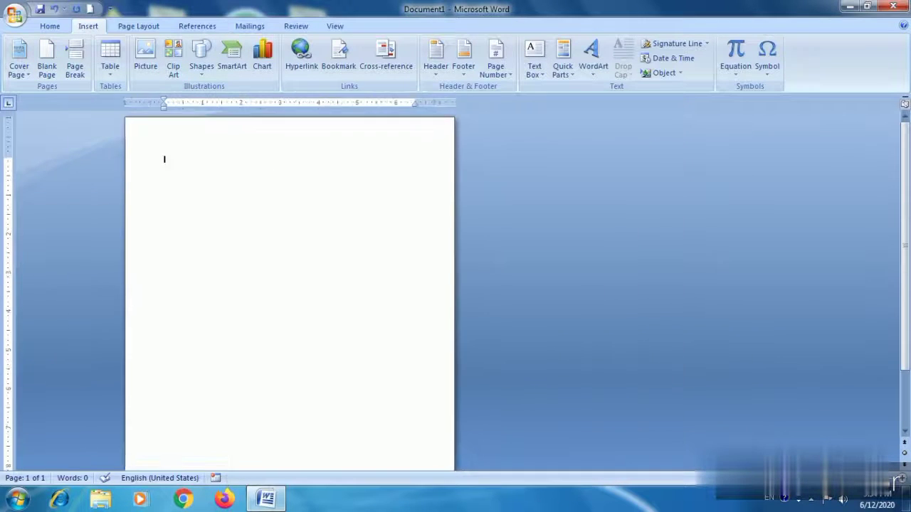
pyautogui.click(824, 478)
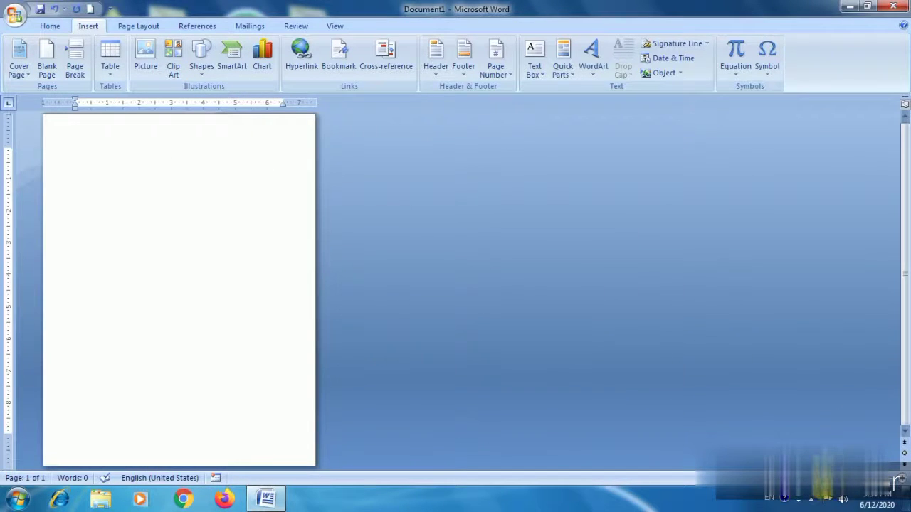
pyautogui.click(824, 478)
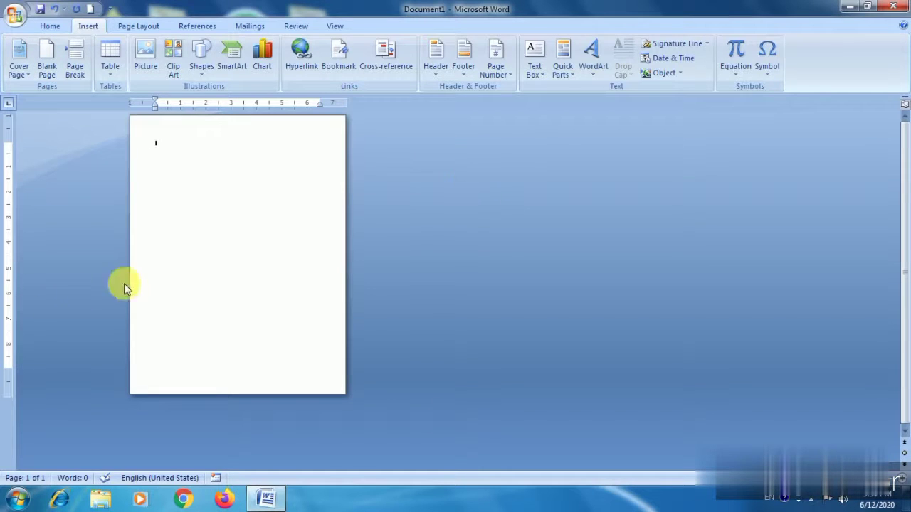
pyautogui.click(48, 63)
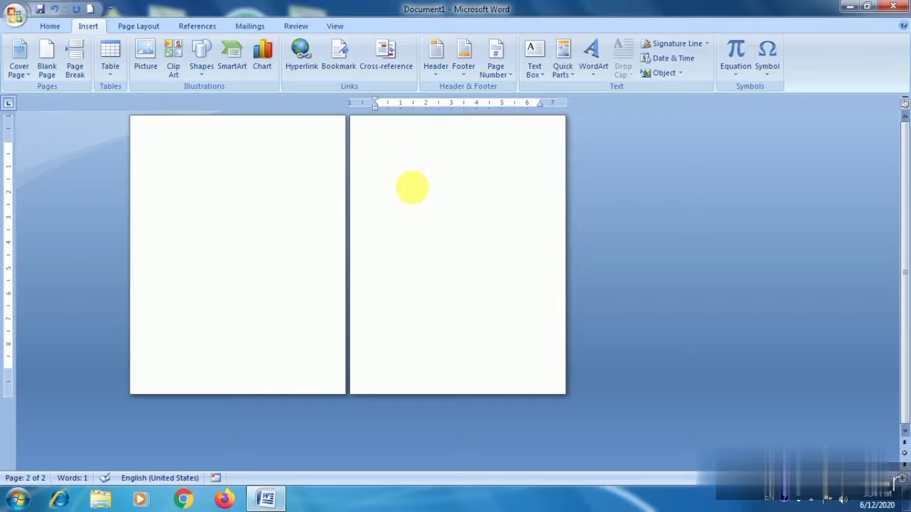
pyautogui.click(247, 173)
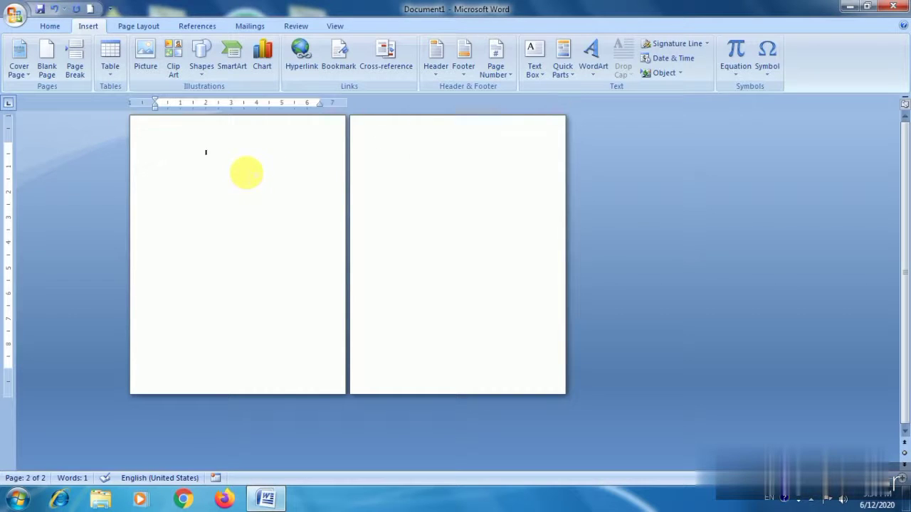
pyautogui.click(377, 179)
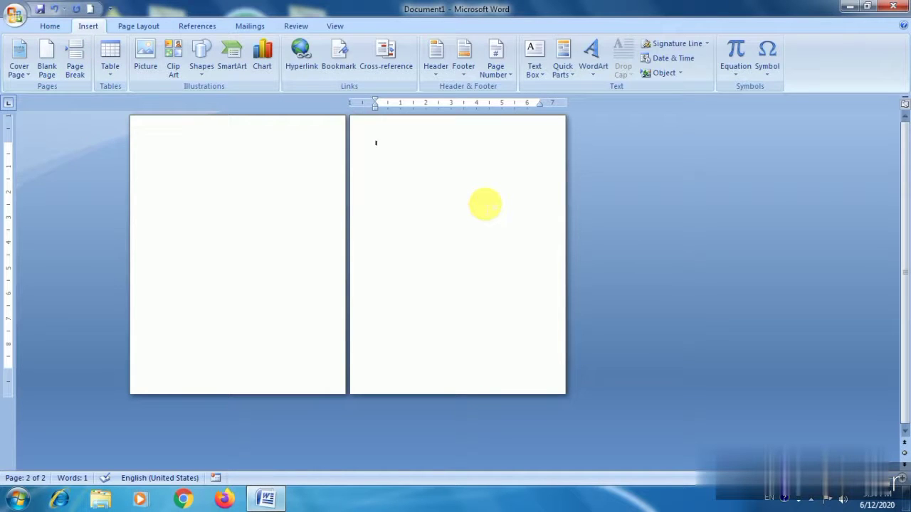
pyautogui.press('BackSpace')
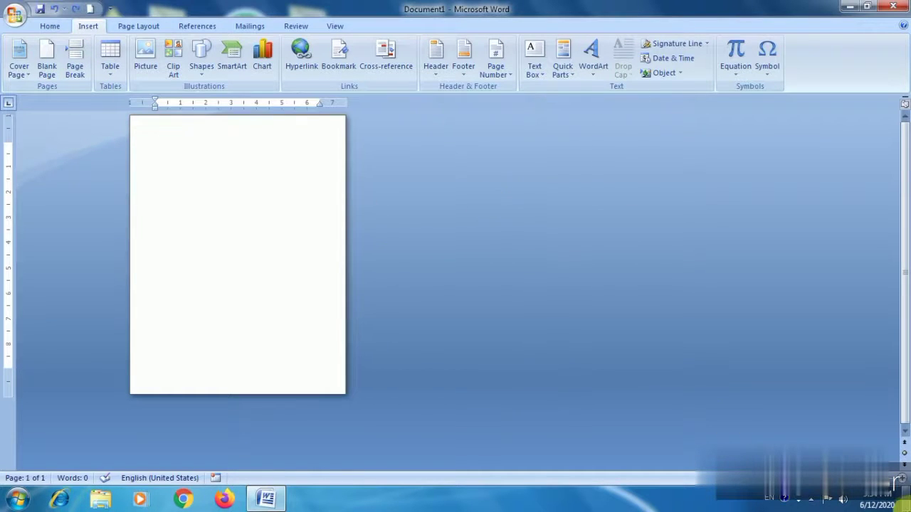
# Generate sample text with the rand formula and enlarge its font
pyautogui.click(899, 480)
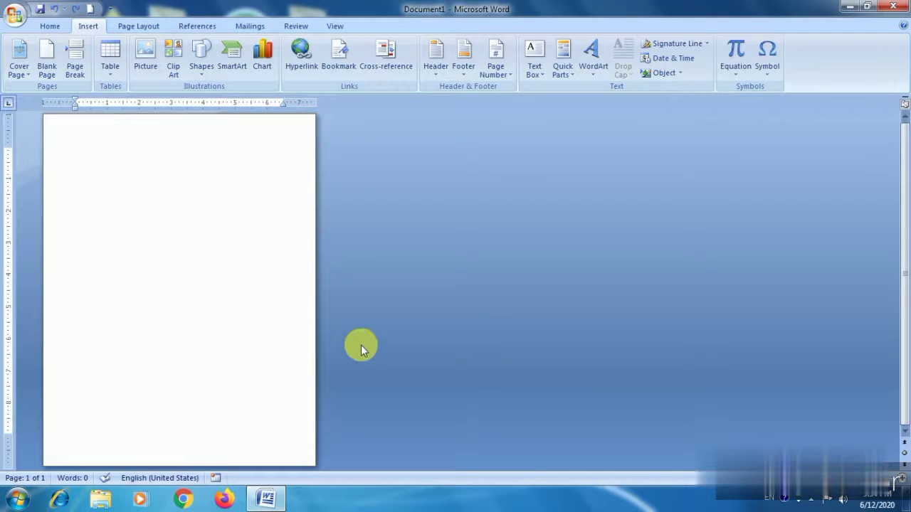
pyautogui.write('========')
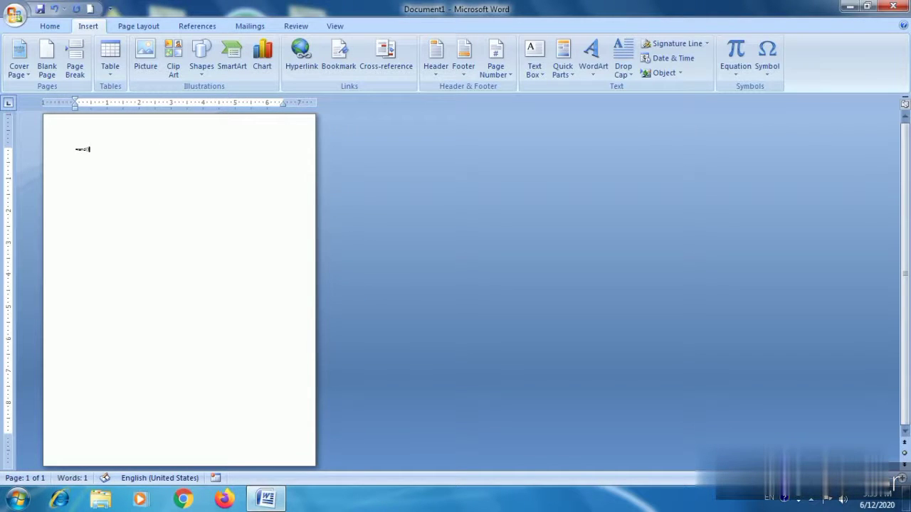
pyautogui.press('Return')
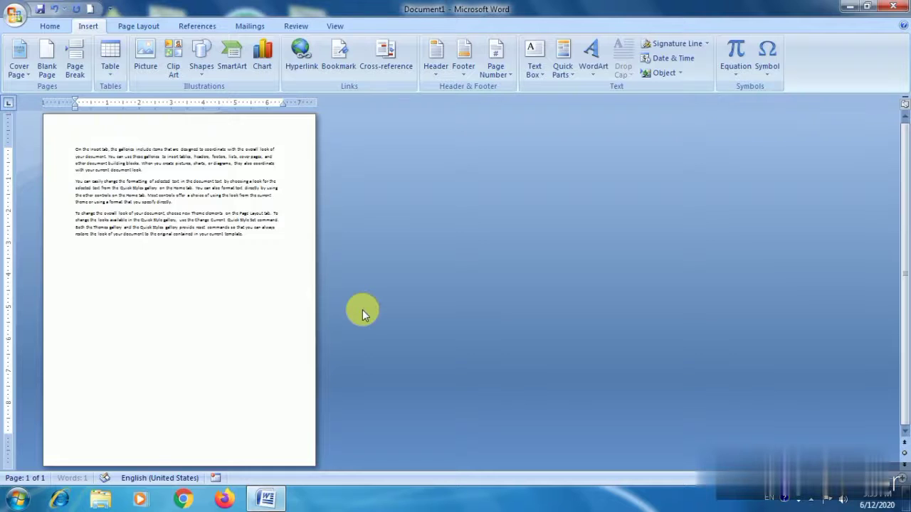
pyautogui.hotkey('ctrl', 'a')
pyautogui.hotkey('ctrl', 'shift', '.')
pyautogui.hotkey('ctrl', 'shift', '.')
pyautogui.hotkey('ctrl', 'shift', '.')
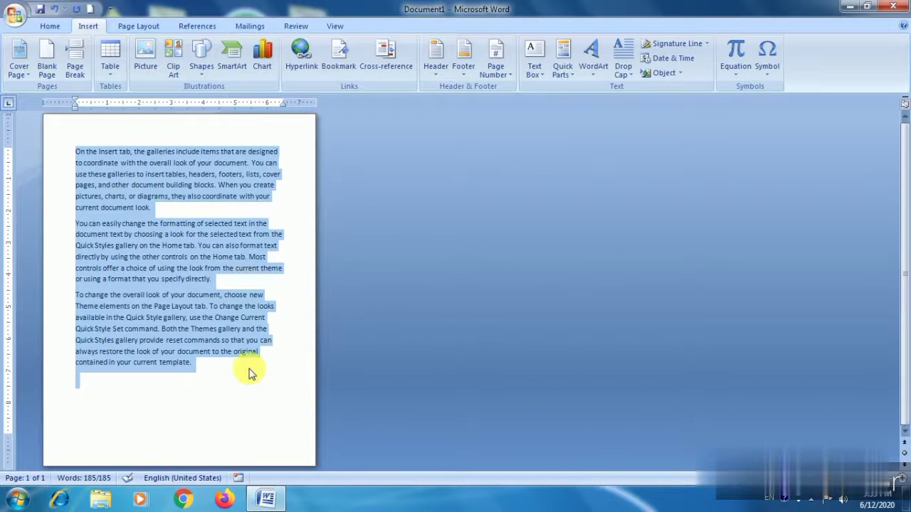
# Select each of the three sample paragraphs in turn to review them
pyautogui.click(251, 375)
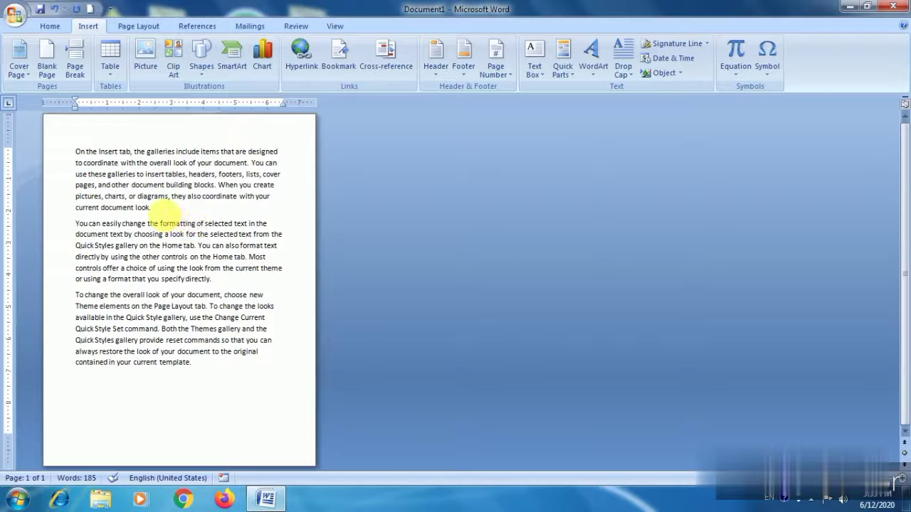
pyautogui.moveTo(75, 152)
pyautogui.mouseDown()
pyautogui.moveTo(96, 184)
pyautogui.moveTo(150, 208)
pyautogui.mouseUp()
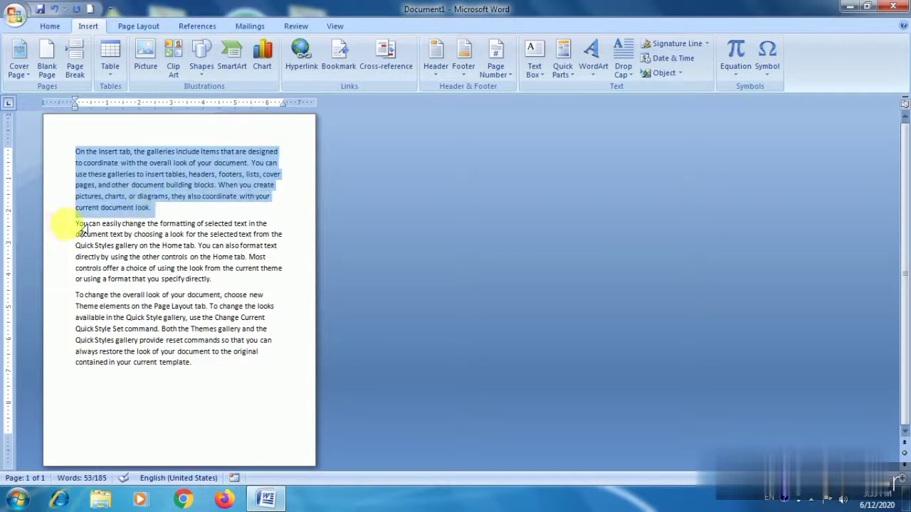
pyautogui.moveTo(74, 223)
pyautogui.mouseDown()
pyautogui.moveTo(100, 250)
pyautogui.moveTo(75, 298)
pyautogui.moveTo(224, 370)
pyautogui.mouseUp()
pyautogui.click(178, 269)
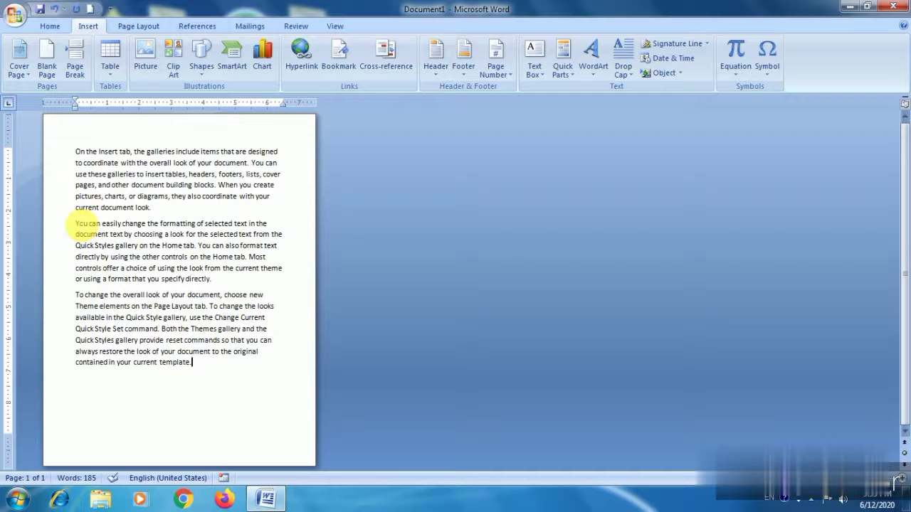
pyautogui.moveTo(75, 151); pyautogui.dragTo(153, 208)
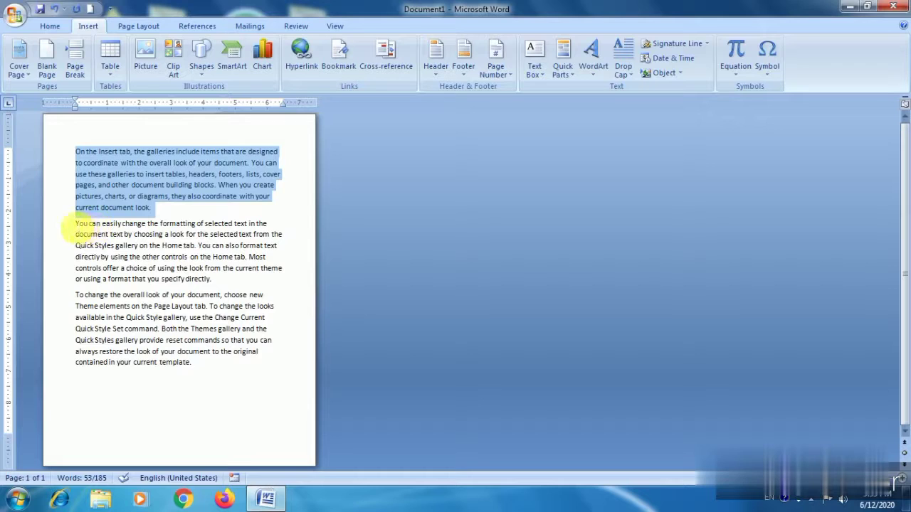
pyautogui.moveTo(76, 222); pyautogui.dragTo(211, 279)
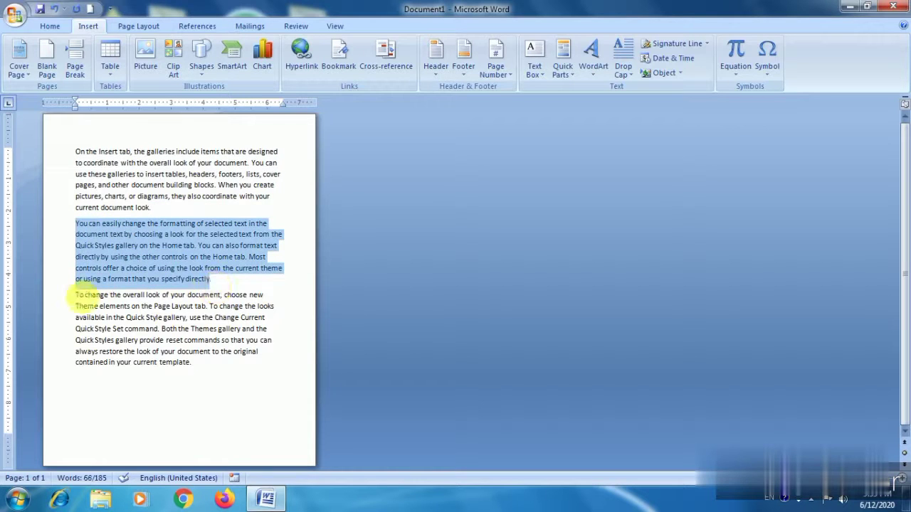
pyautogui.moveTo(76, 294); pyautogui.dragTo(213, 408)
pyautogui.click(212, 407)
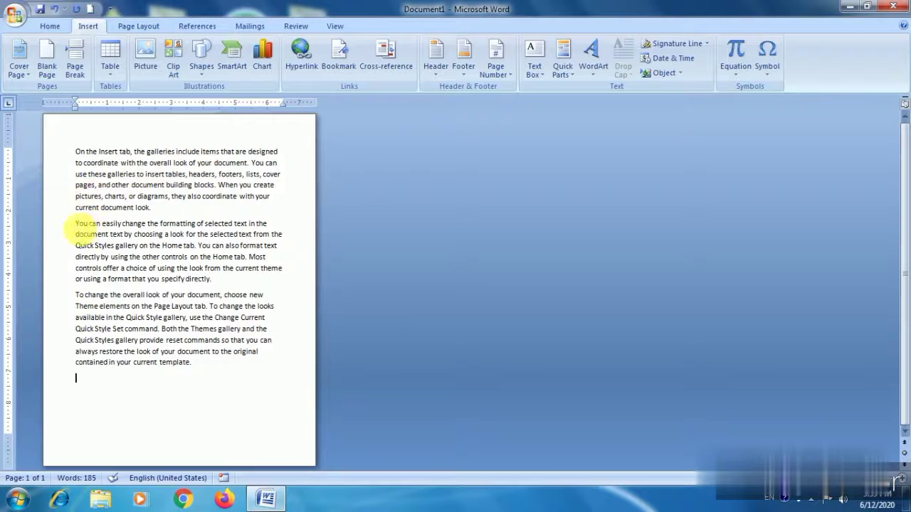
pyautogui.moveTo(75, 223)
pyautogui.mouseDown()
pyautogui.moveTo(125, 305)
pyautogui.moveTo(195, 364)
pyautogui.mouseUp()
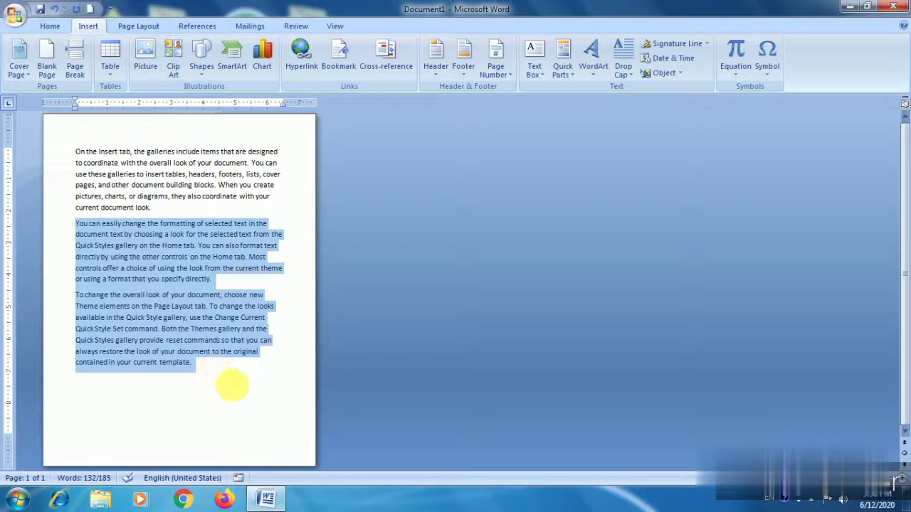
# Zoom in and place the cursor at the start of the second paragraph
pyautogui.click(898, 483)
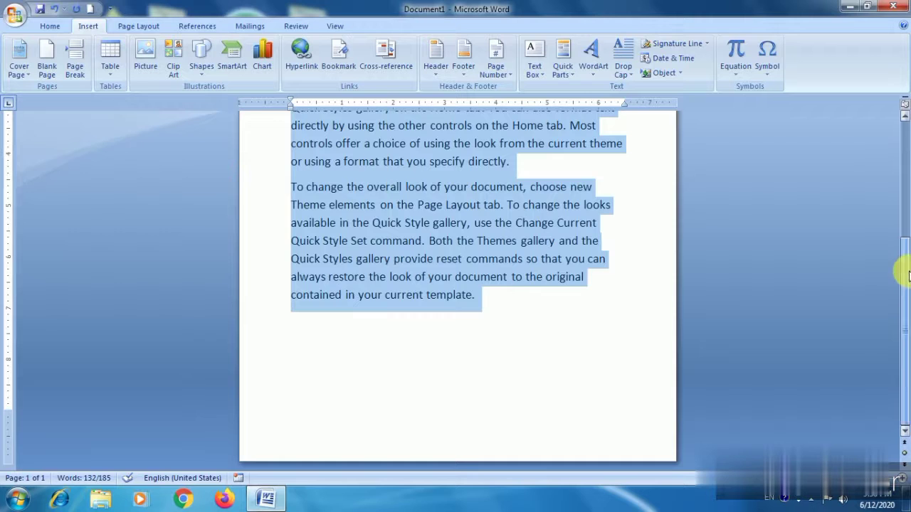
pyautogui.moveTo(904, 274)
pyautogui.mouseDown()
pyautogui.moveTo(905, 174)
pyautogui.moveTo(905, 194)
pyautogui.mouseUp()
pyautogui.click(551, 285)
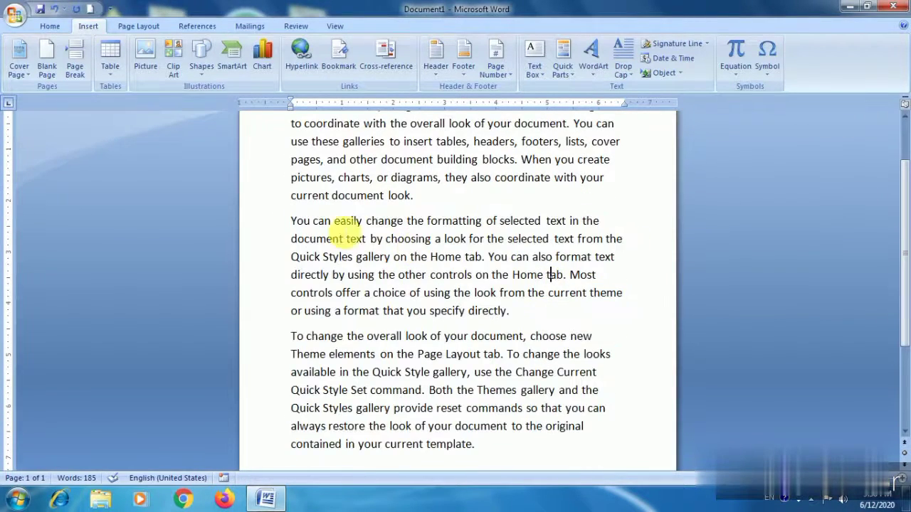
pyautogui.click(293, 221)
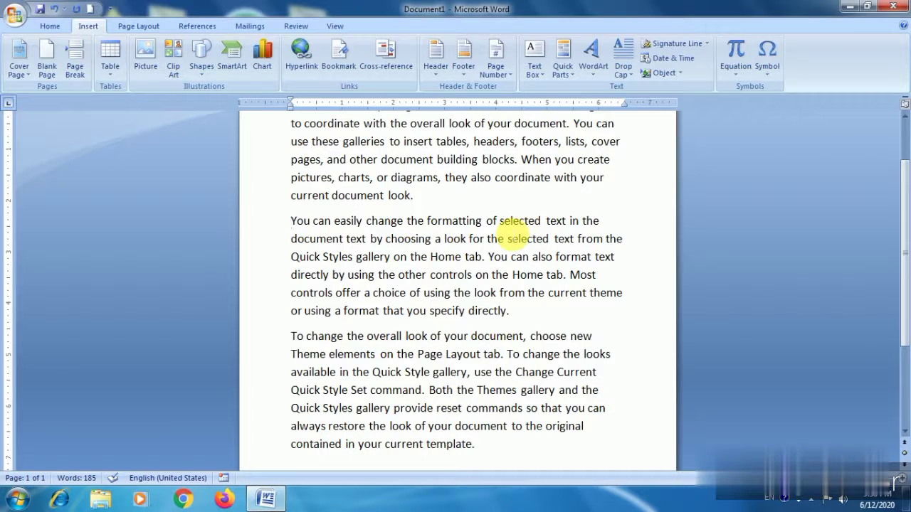
pyautogui.scroll(1, 463, 198)
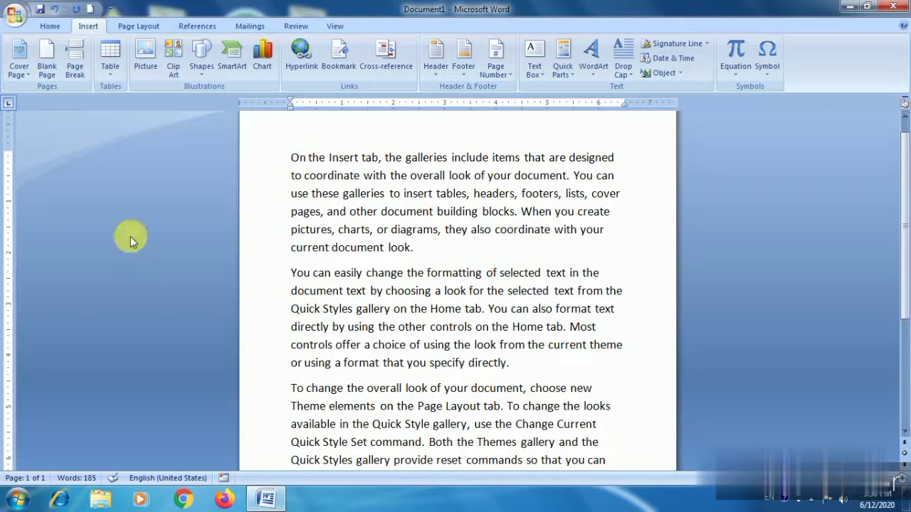
# Insert a page break so 'You can easily change' starts page 2
pyautogui.click(83, 63)
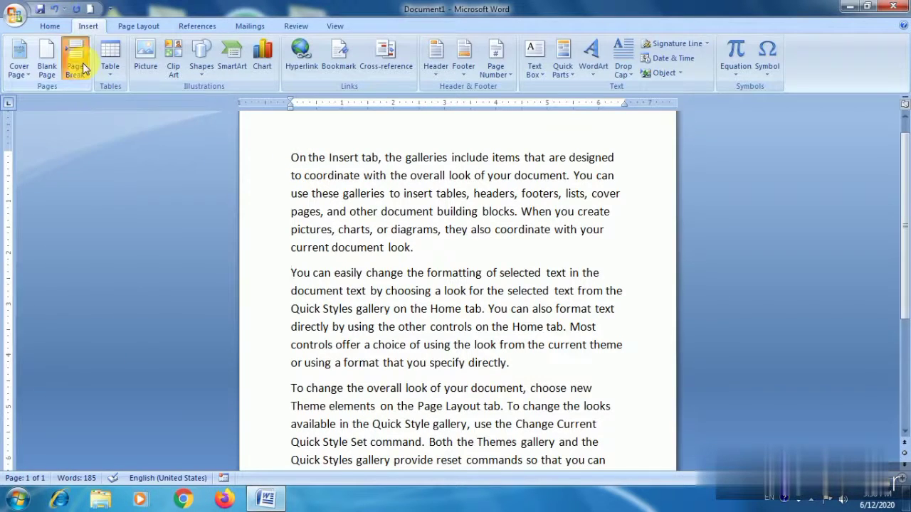
pyautogui.scroll(-5, 631, 291)
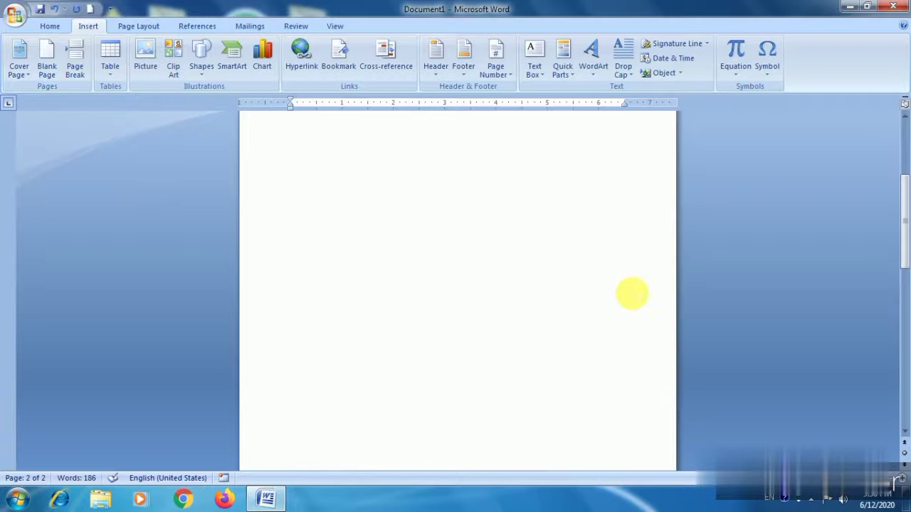
pyautogui.scroll(3, 630, 291)
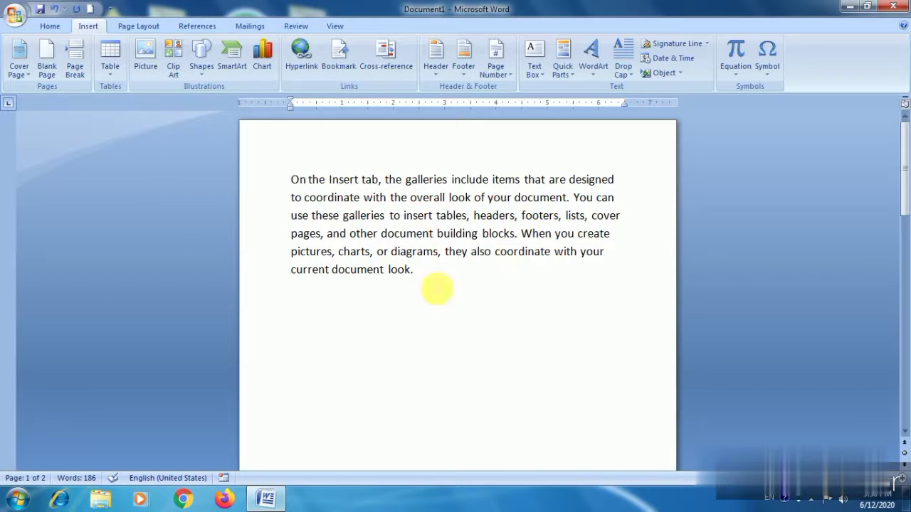
pyautogui.moveTo(898, 178)
pyautogui.mouseDown()
pyautogui.moveTo(901, 343)
pyautogui.moveTo(901, 334)
pyautogui.mouseUp()
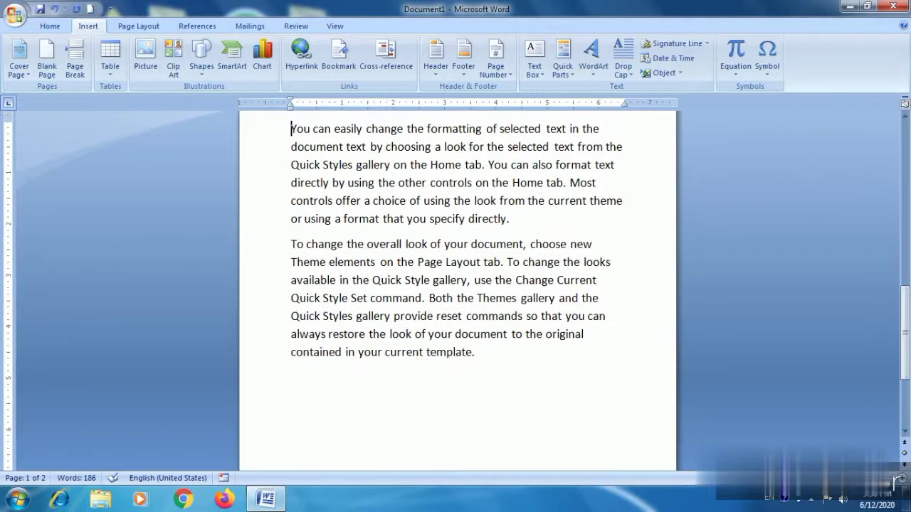
pyautogui.click(819, 478)
# Zoom out until both pages fit side by side and review their paragraphs
pyautogui.click(896, 482)
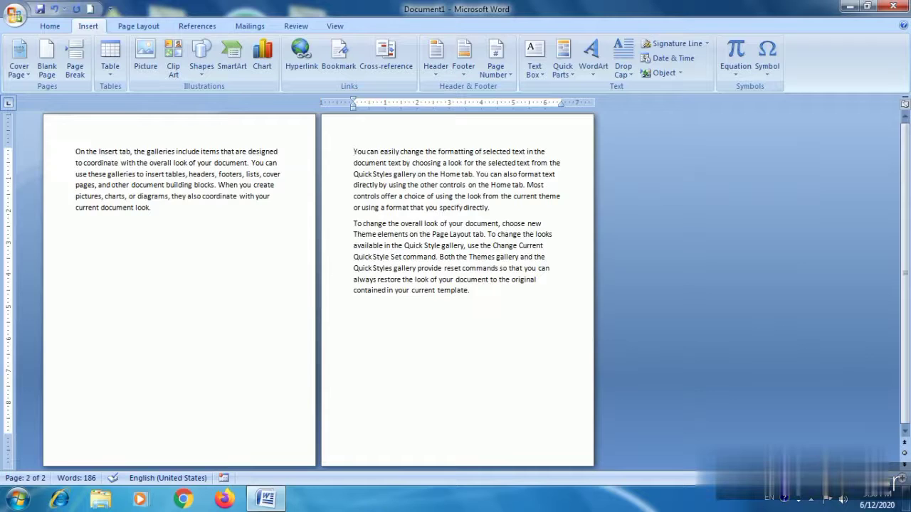
pyautogui.click(897, 482)
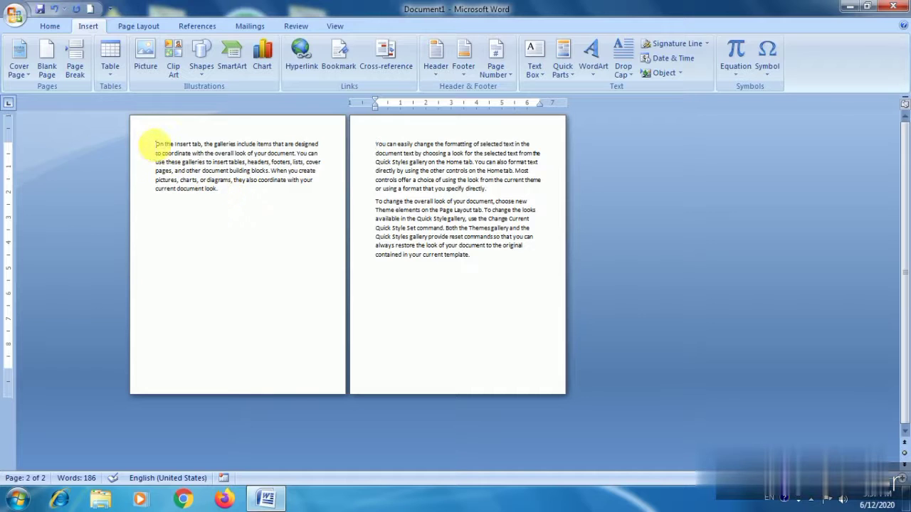
pyautogui.moveTo(157, 144); pyautogui.dragTo(210, 206)
pyautogui.moveTo(376, 144); pyautogui.dragTo(460, 290)
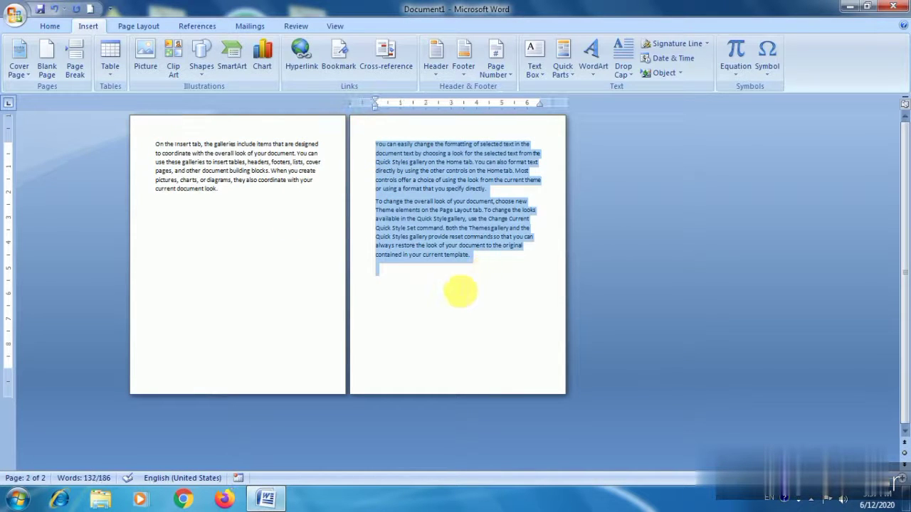
pyautogui.click(459, 290)
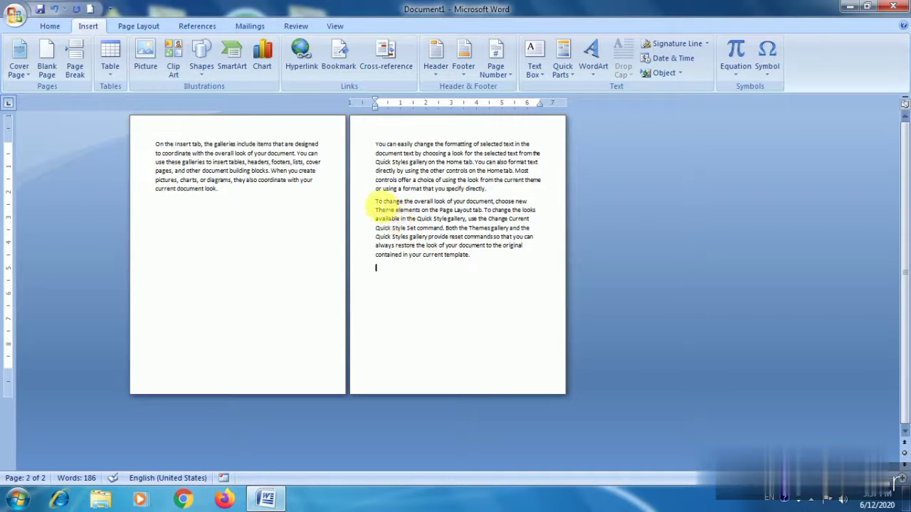
# Place the cursor before the 'To change the overall look' paragraph
pyautogui.click(376, 205)
pyautogui.moveTo(375, 205); pyautogui.dragTo(473, 258)
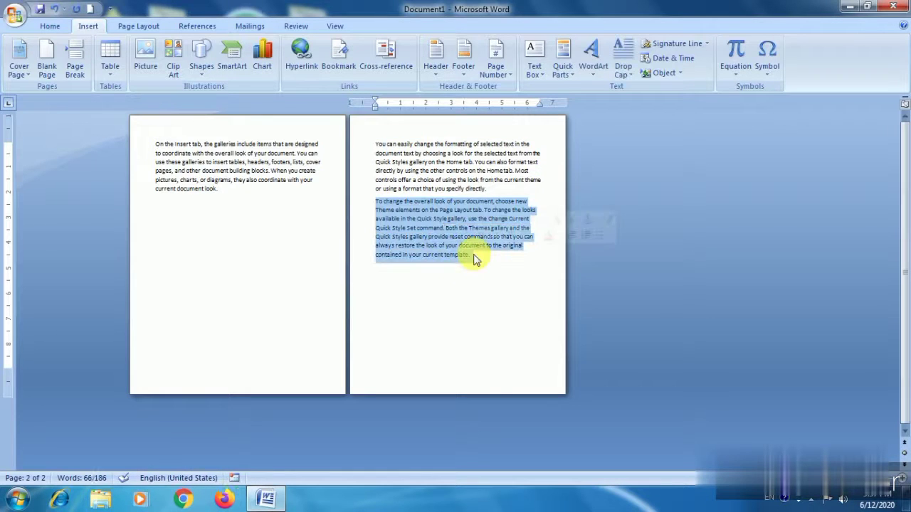
pyautogui.moveTo(376, 144); pyautogui.dragTo(509, 180)
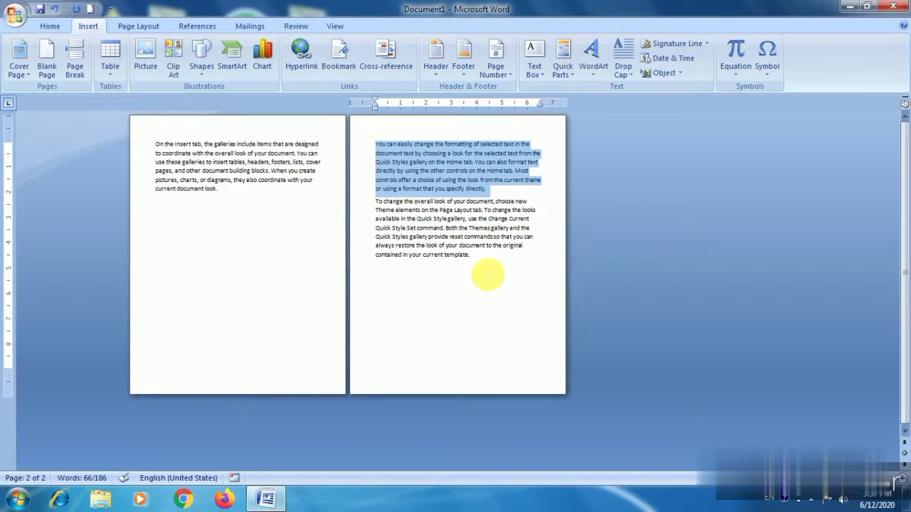
pyautogui.click(487, 277)
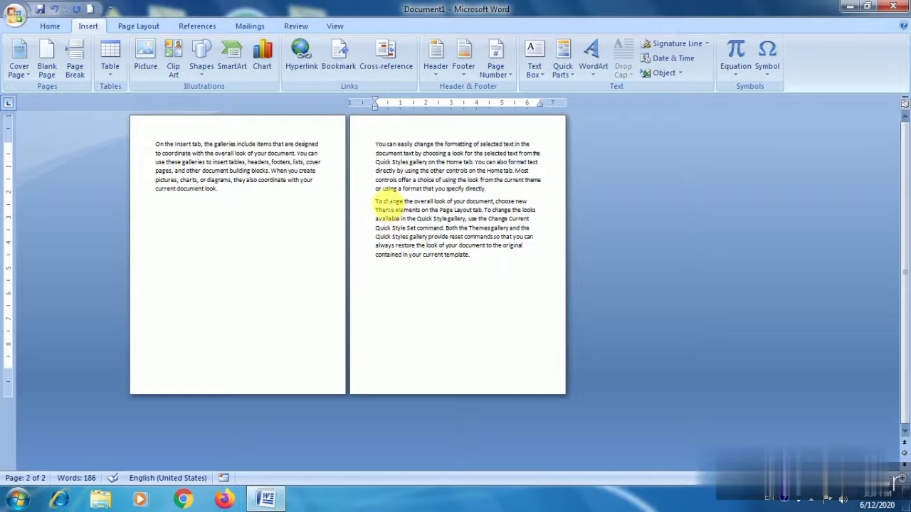
pyautogui.moveTo(375, 202); pyautogui.dragTo(457, 246)
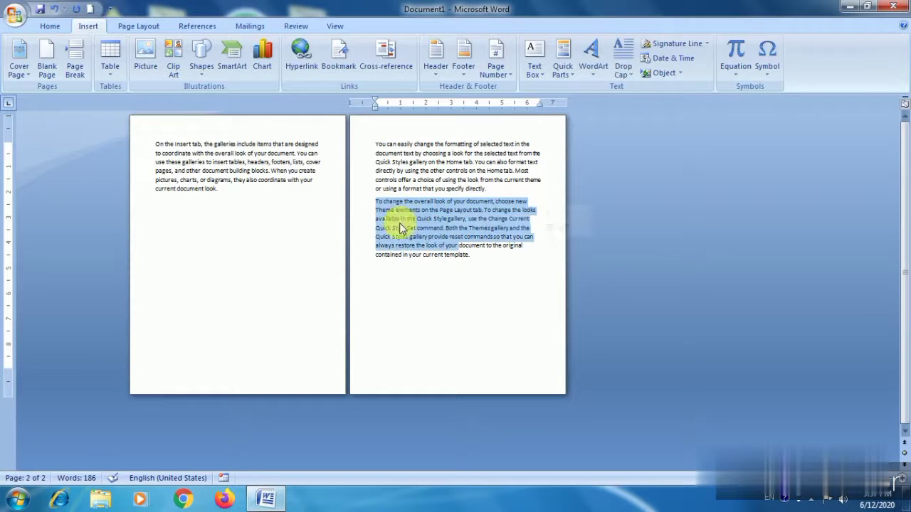
pyautogui.click(379, 203)
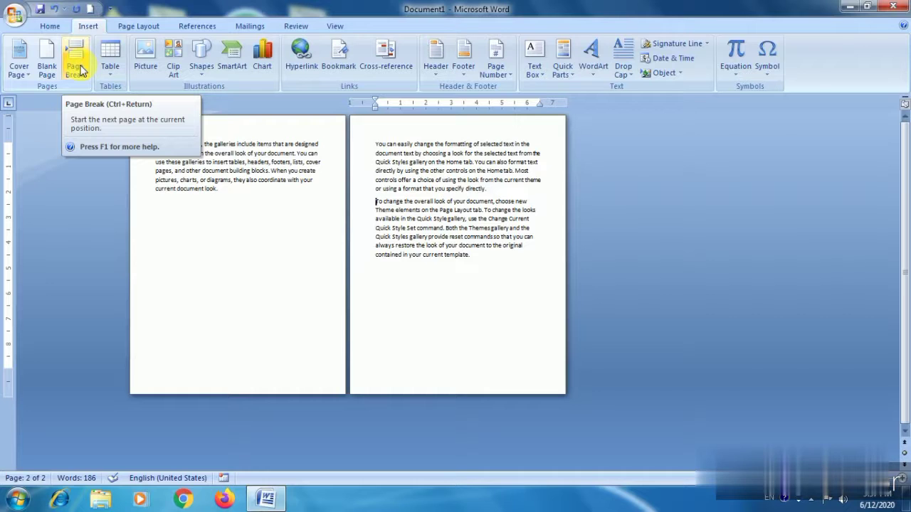
# Insert a page break before 'To change the overall look', moving it to page 3
pyautogui.click(77, 68)
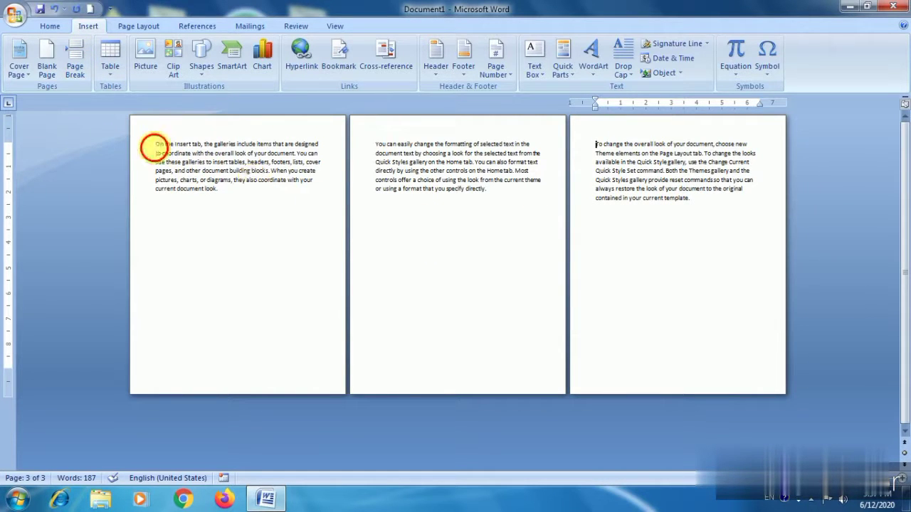
pyautogui.moveTo(153, 144)
pyautogui.mouseDown()
pyautogui.moveTo(248, 190)
pyautogui.moveTo(722, 230)
pyautogui.mouseUp()
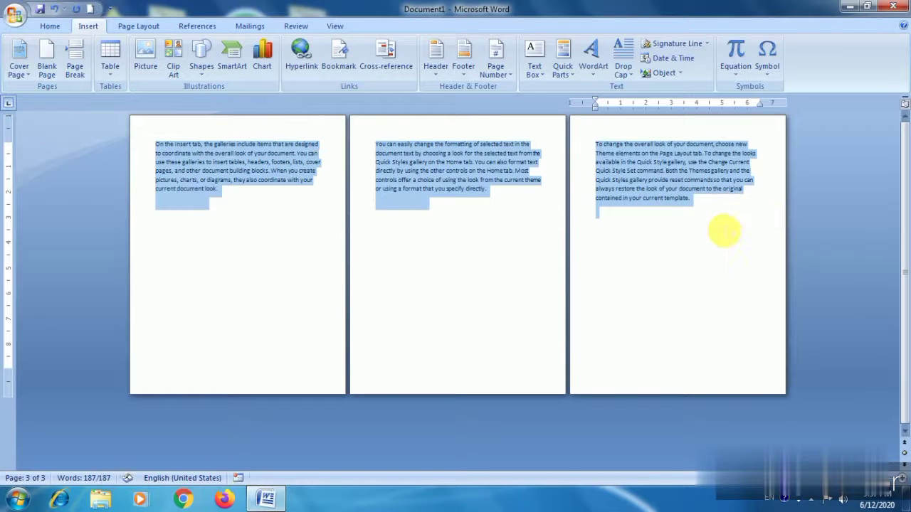
pyautogui.click(225, 199)
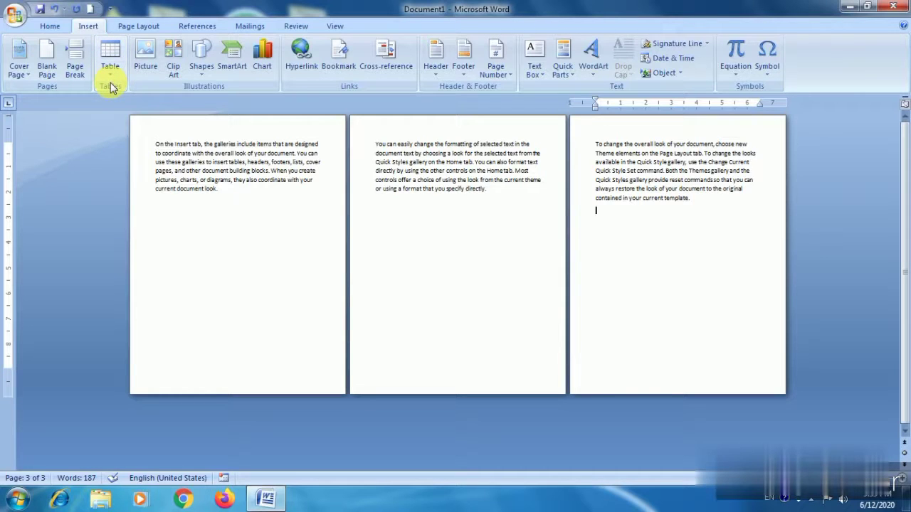
# Delete all sample text and page breaks, zoom back in, and toggle the KeyTips
pyautogui.hotkey('ctrl', 'a')
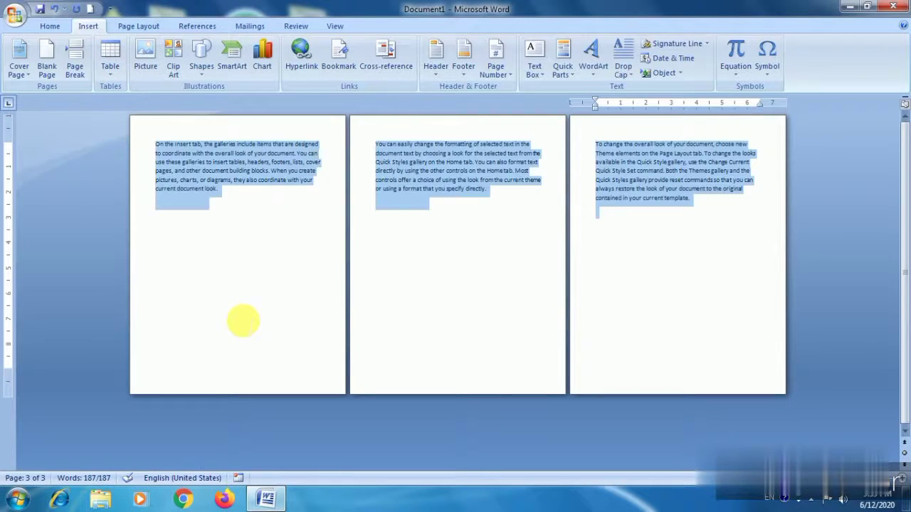
pyautogui.press('Delete')
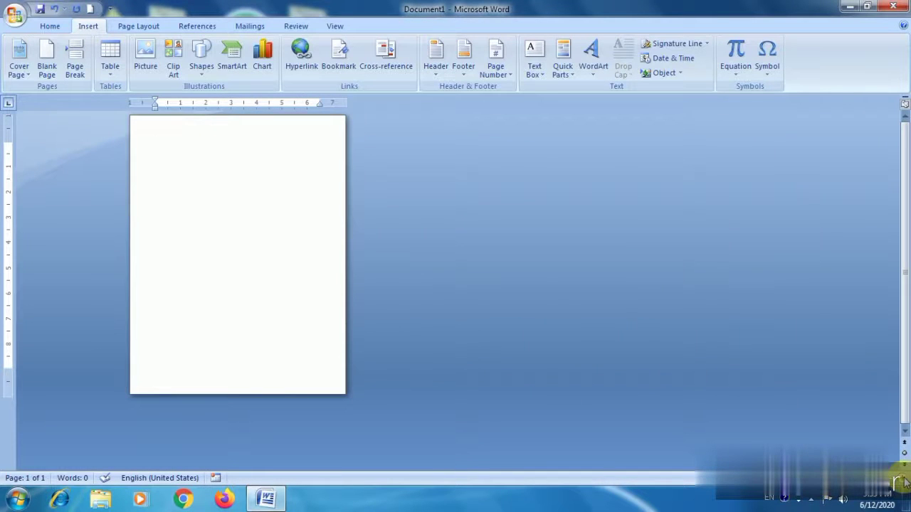
pyautogui.click(898, 483)
pyautogui.click(898, 482)
pyautogui.click(899, 483)
pyautogui.click(898, 482)
pyautogui.click(898, 482)
pyautogui.click(898, 482)
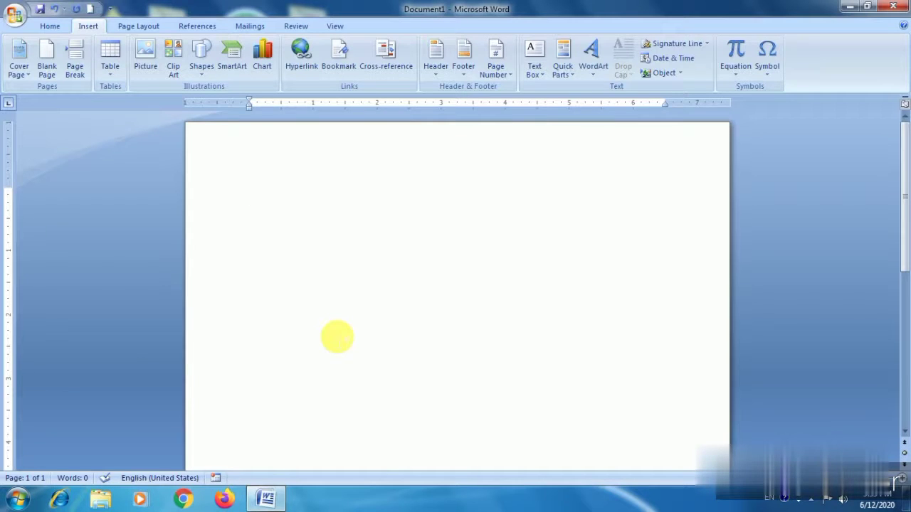
pyautogui.press('alt')
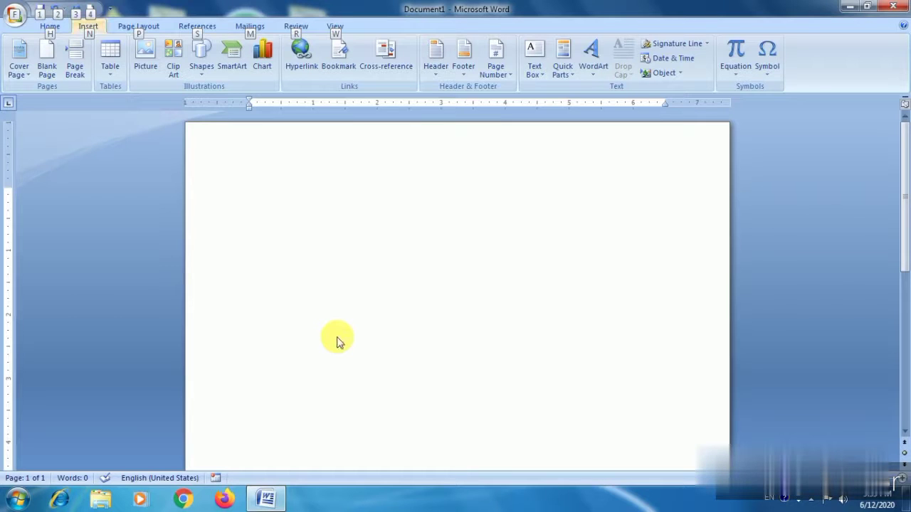
pyautogui.press('Escape')
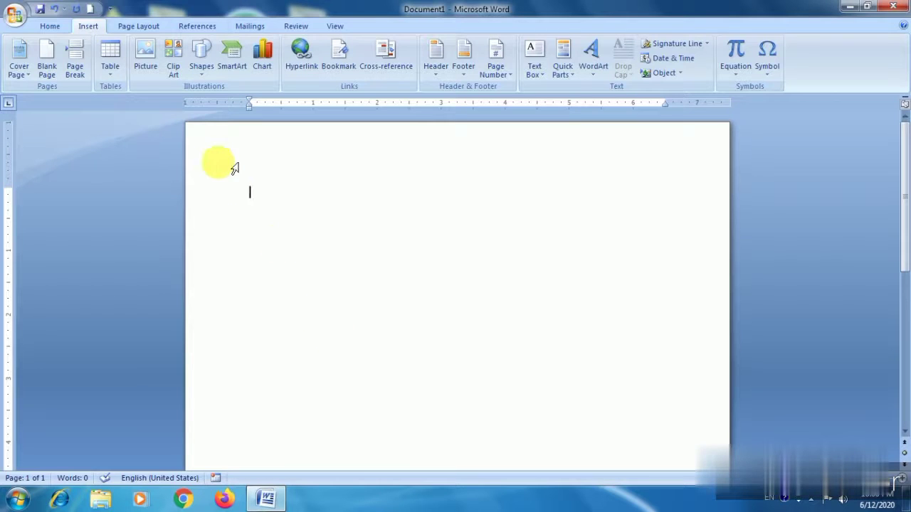
# Insert a table with four columns and one row
pyautogui.click(116, 80)
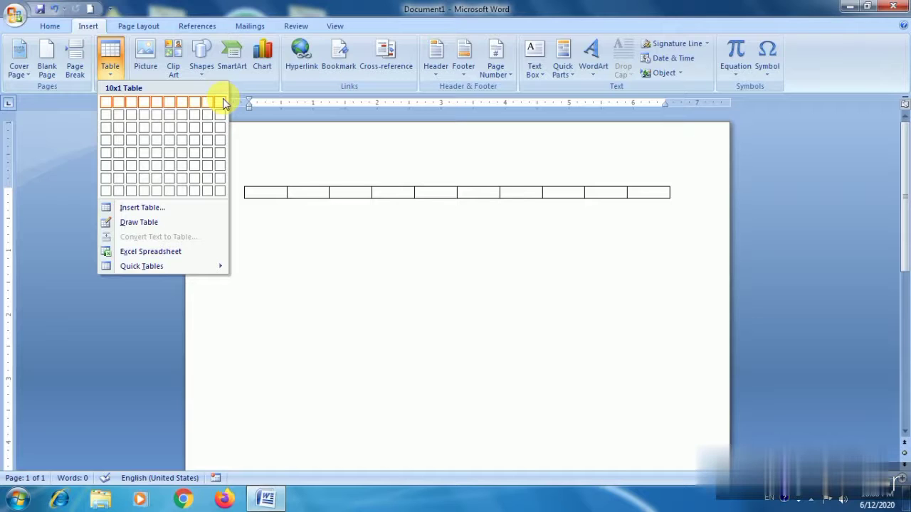
pyautogui.click(324, 166)
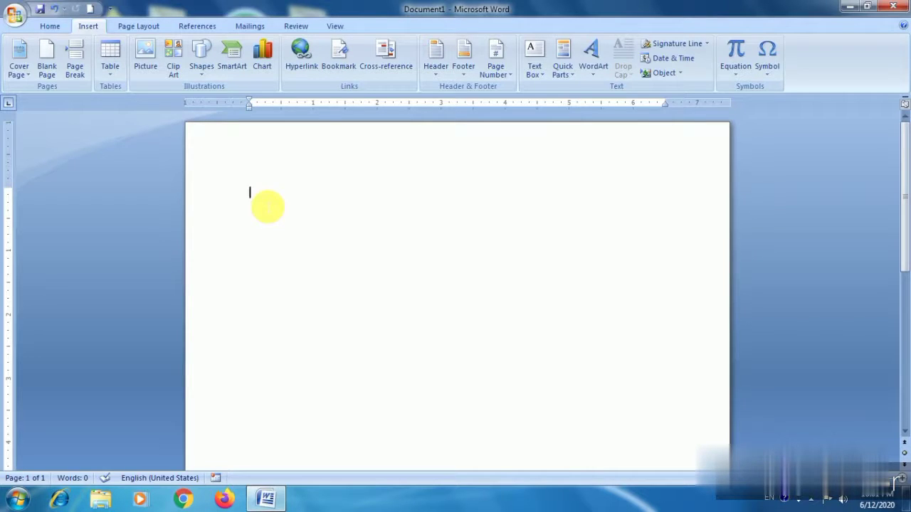
pyautogui.click(110, 56)
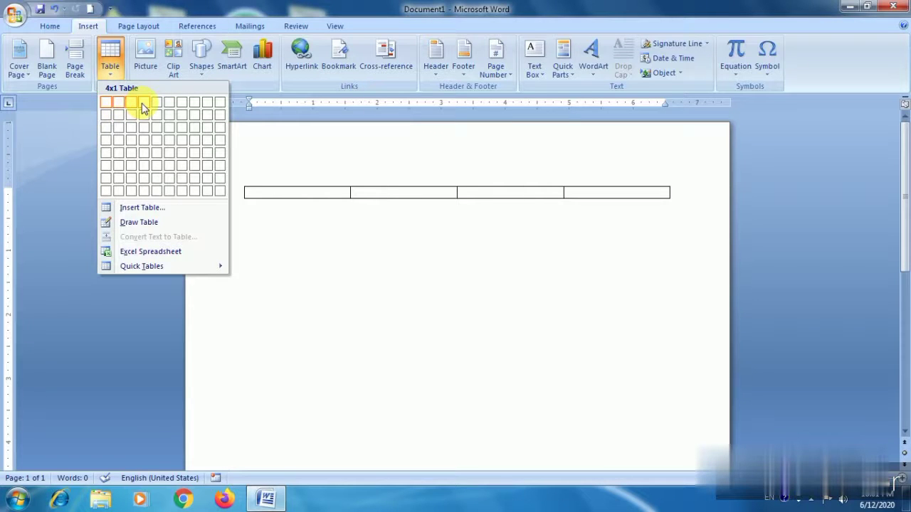
pyautogui.click(144, 106)
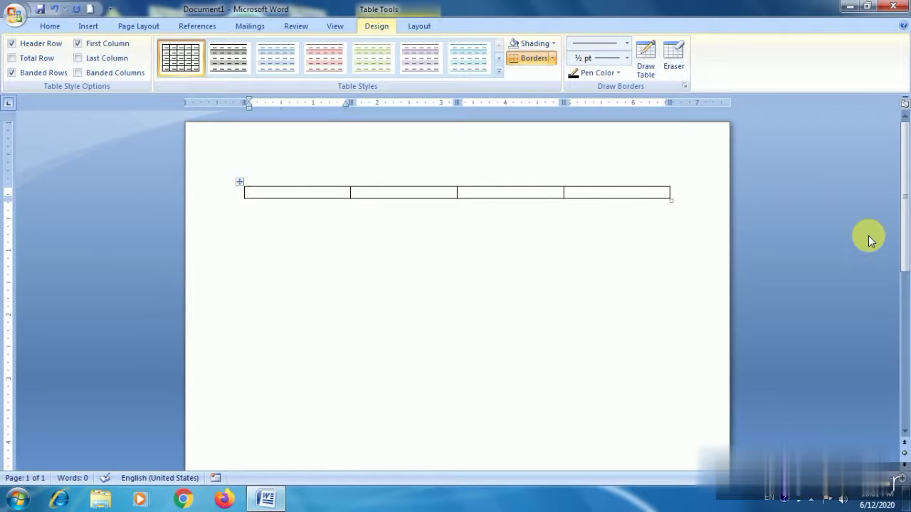
# Fill the four cells with Name, Father's name, Contact no and Address
pyautogui.write('Name')
pyautogui.press('Tab')
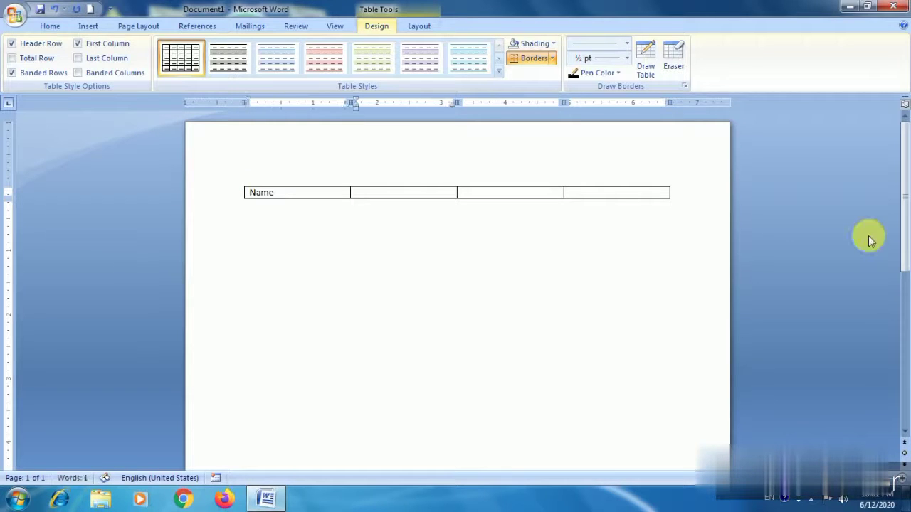
pyautogui.write('Father;s')
pyautogui.press('BackSpace')
pyautogui.press('BackSpace')
pyautogui.write("'s")
pyautogui.write(' nam')
pyautogui.write('e')
pyautogui.press('Tab')
pyautogui.write('C')
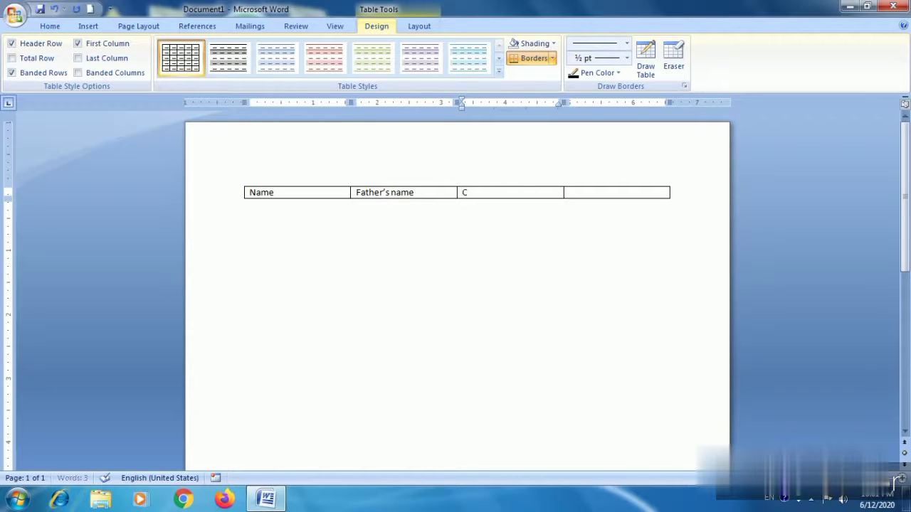
pyautogui.write('ontact')
pyautogui.write(' no')
pyautogui.press('Tab')
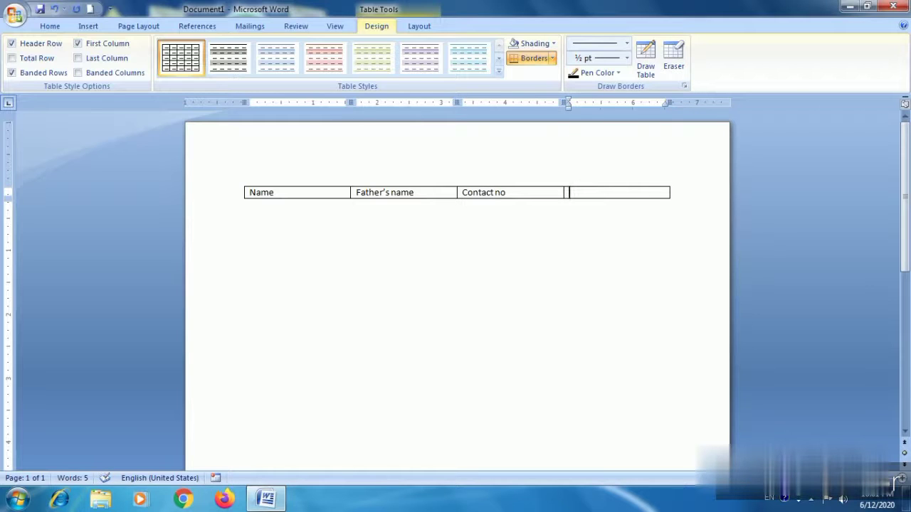
pyautogui.write('Addre')
pyautogui.write('ss')
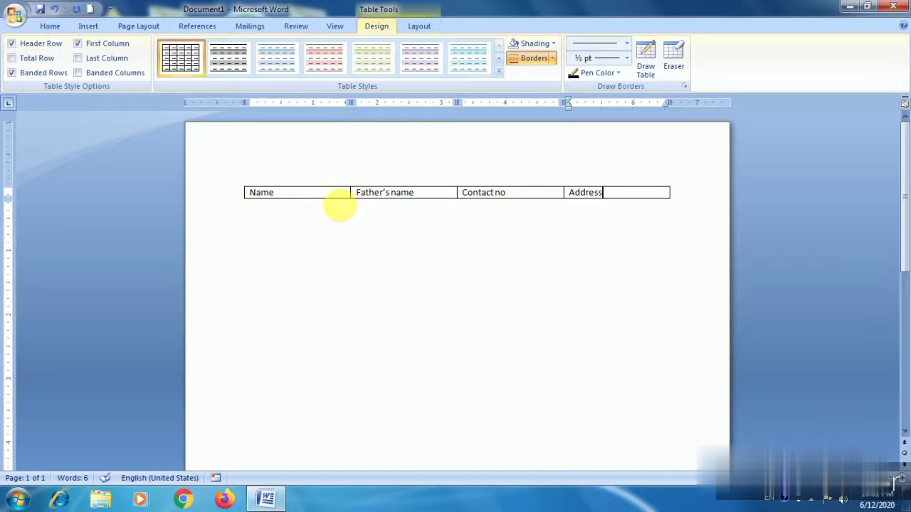
pyautogui.click(243, 189)
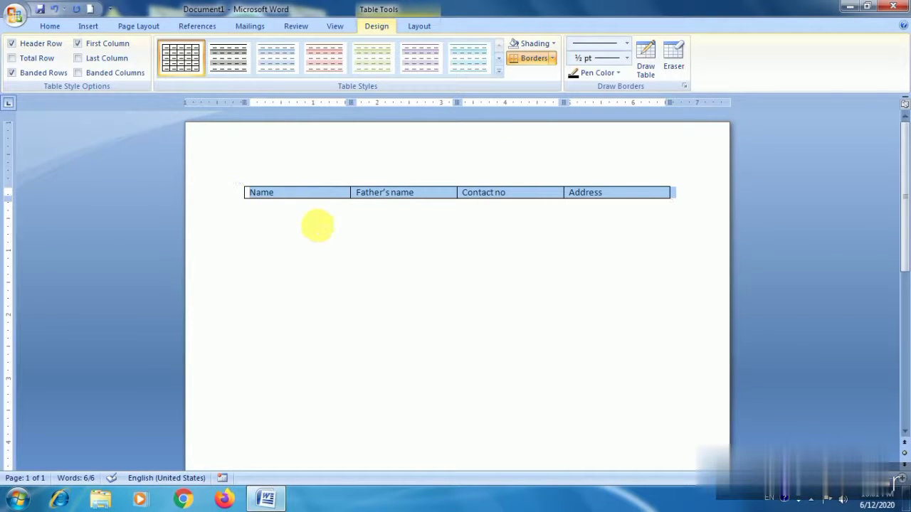
pyautogui.click(315, 221)
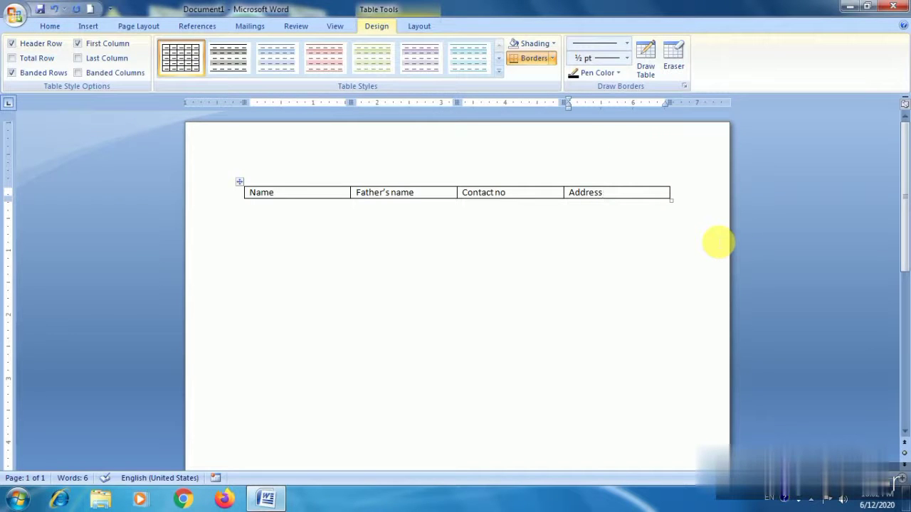
# Add several empty rows below the header row
pyautogui.press('Tab')
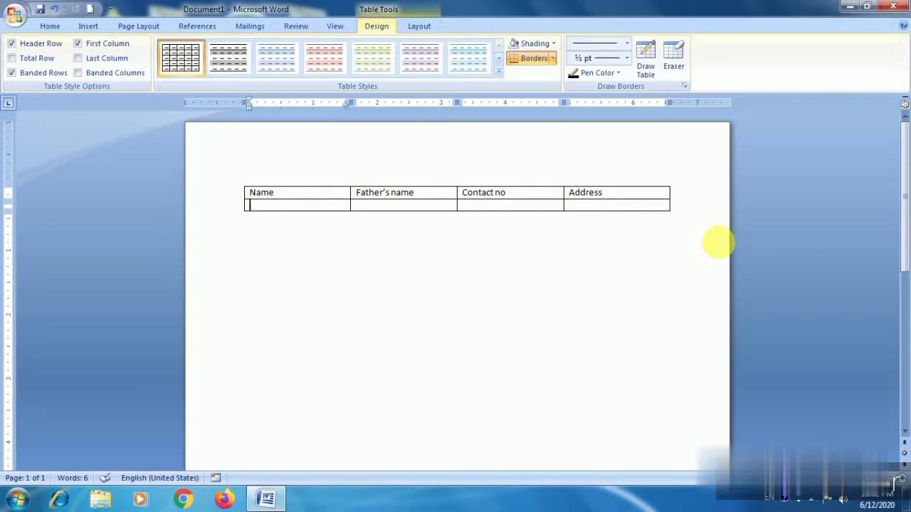
pyautogui.press('Tab')
pyautogui.press('Tab')
pyautogui.press('Tab')
pyautogui.press('Tab')
pyautogui.press('Tab')
pyautogui.press('Tab')
pyautogui.press('Tab')
pyautogui.press('Tab')
pyautogui.press('Tab')
pyautogui.press('Tab')
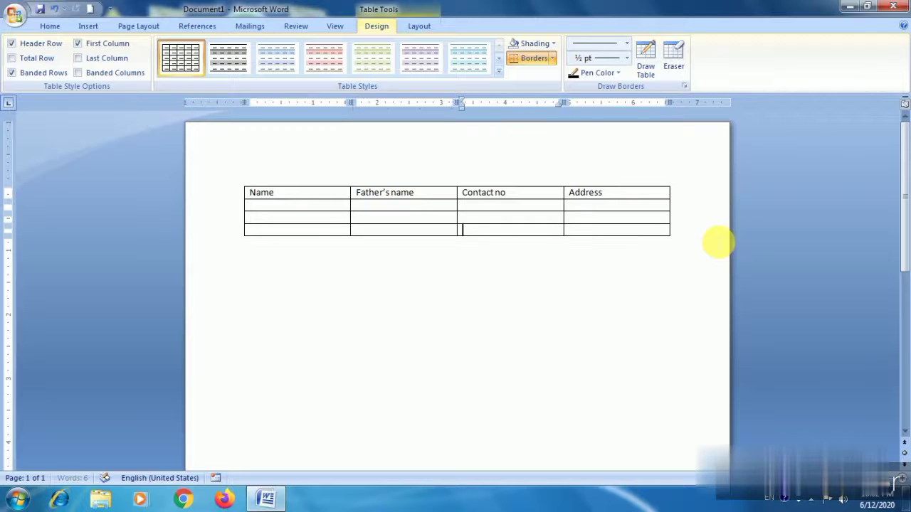
pyautogui.press('Tab')
pyautogui.press('Tab')
pyautogui.press('Tab')
pyautogui.press('Tab')
pyautogui.press('Tab')
pyautogui.press('Tab')
pyautogui.press('Tab')
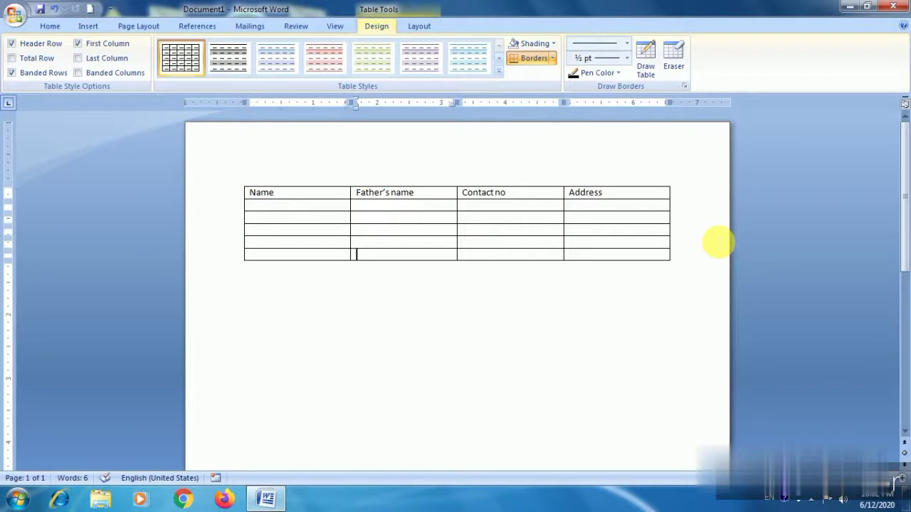
pyautogui.press('Tab')
pyautogui.press('Tab')
pyautogui.press('Tab')
pyautogui.press('Tab')
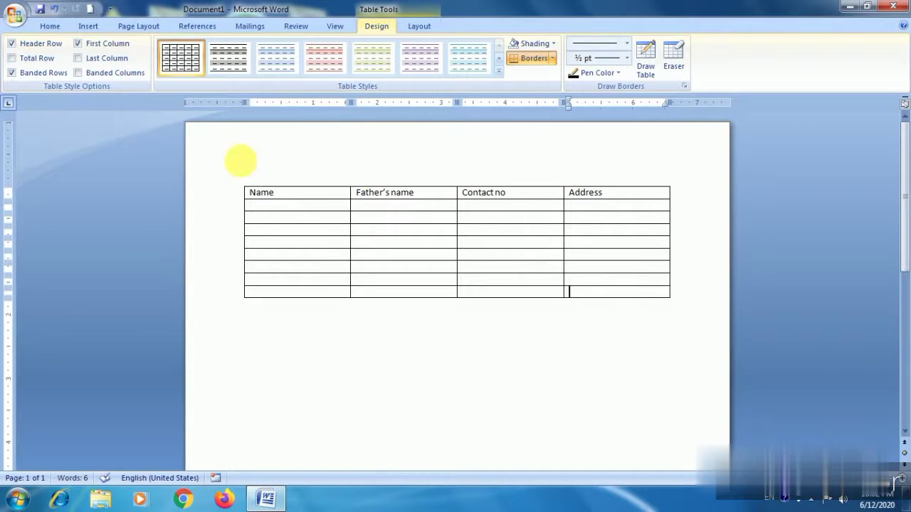
# Fill the first data row with a sample name, father's name, contact number and address
pyautogui.click(305, 194)
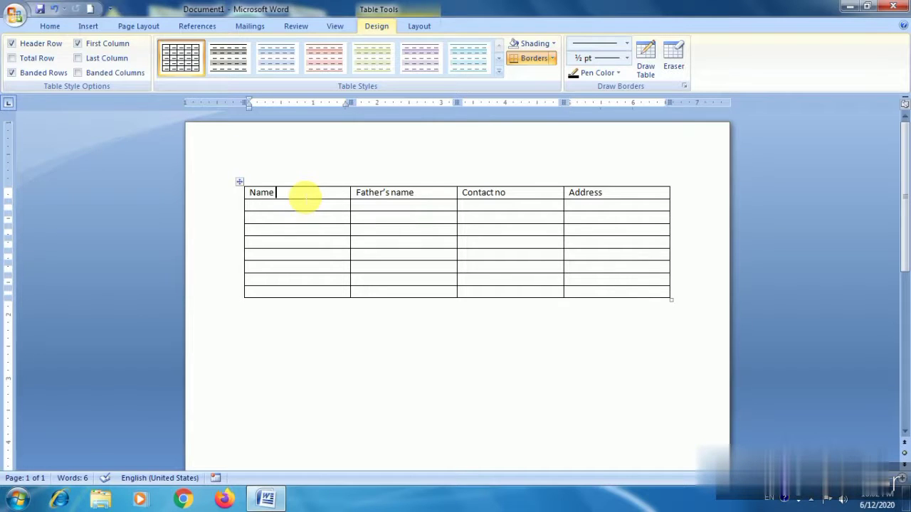
pyautogui.click(306, 208)
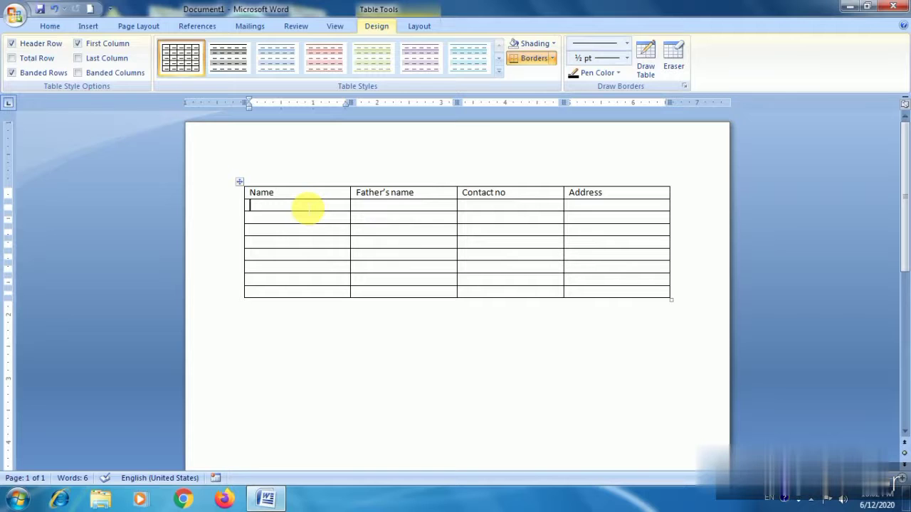
pyautogui.write('Raj')
pyautogui.press('Tab')
pyautogui.write('rakesh')
pyautogui.press('Tab')
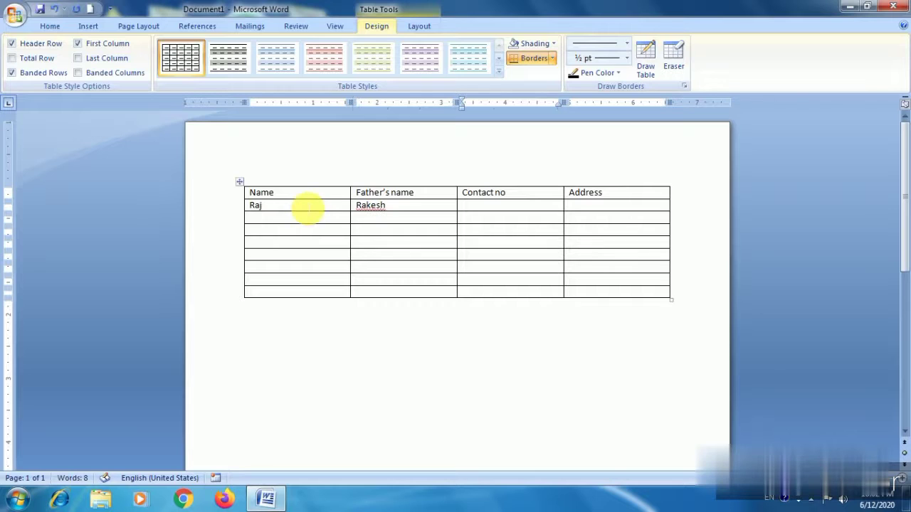
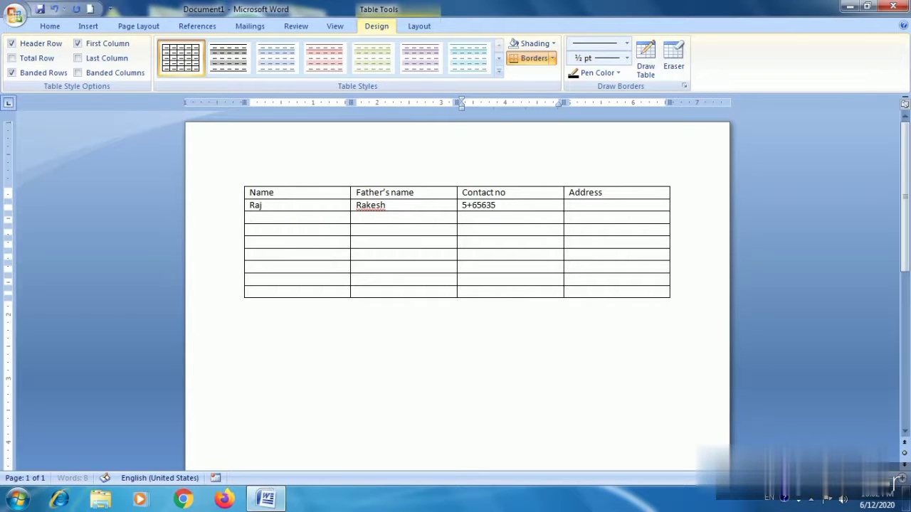
pyautogui.press('Tab')
pyautogui.write('asd')
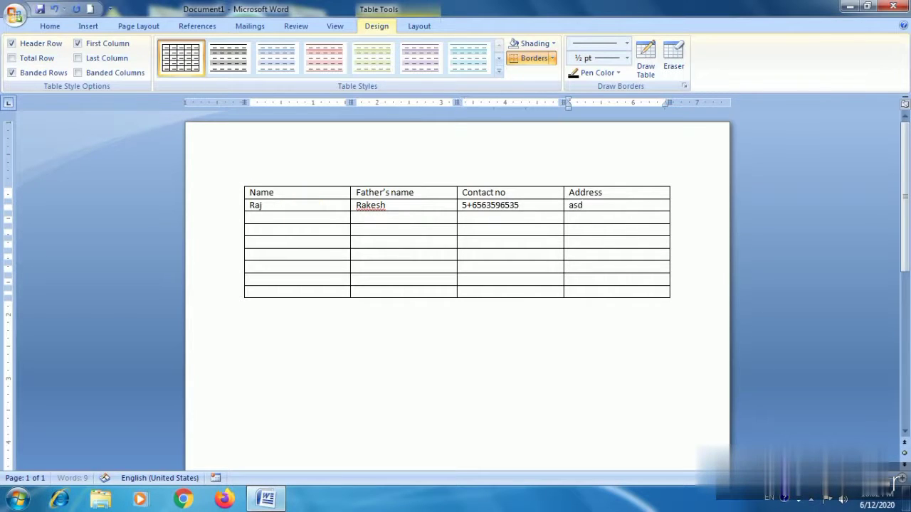
pyautogui.write('jiaj')
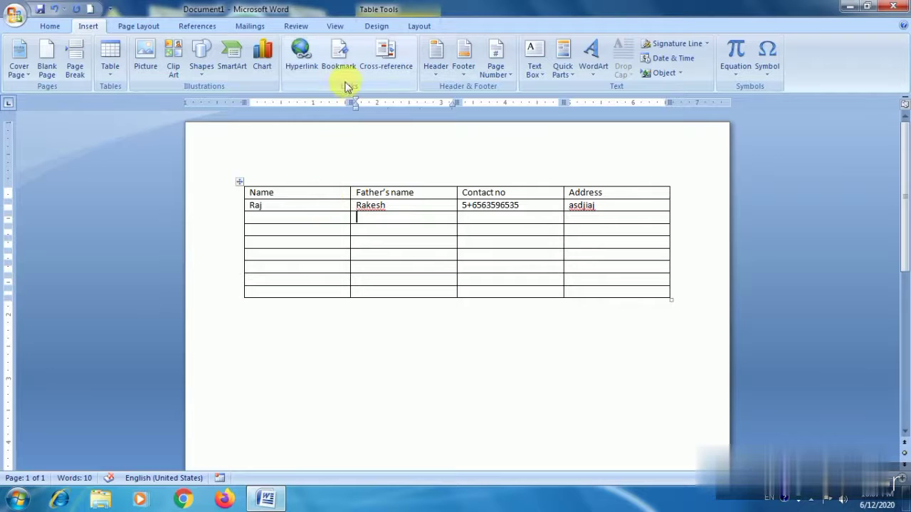
pyautogui.click(370, 26)
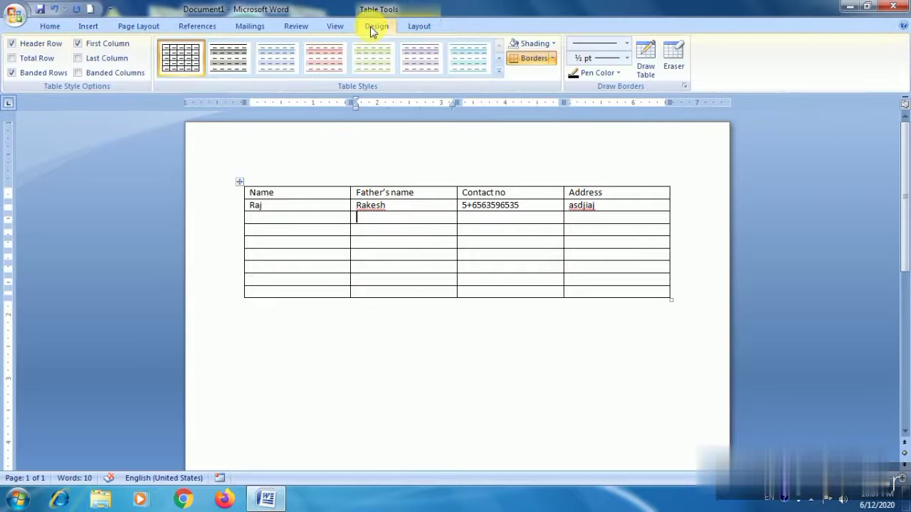
pyautogui.click(419, 27)
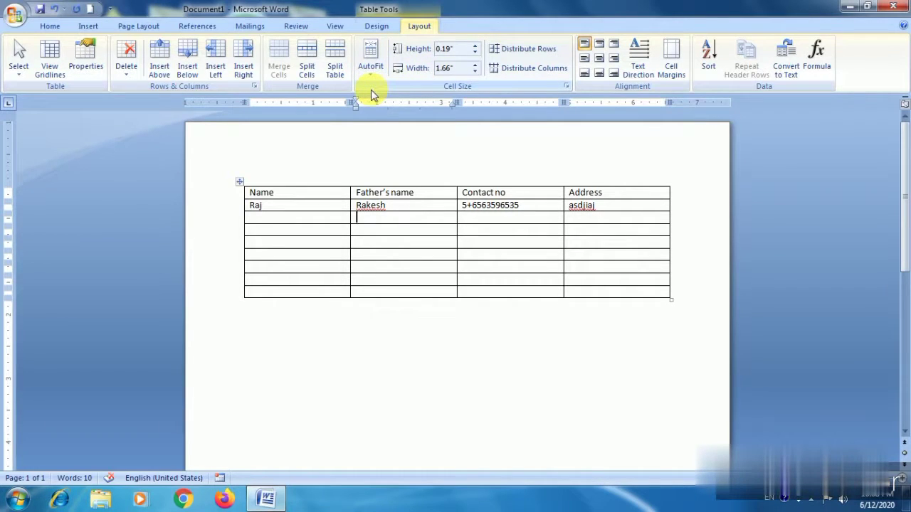
pyautogui.click(379, 25)
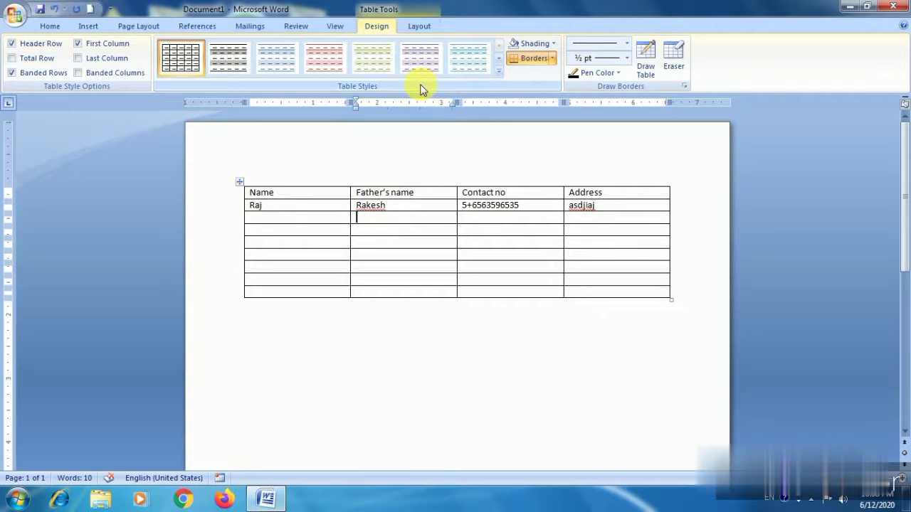
pyautogui.click(90, 26)
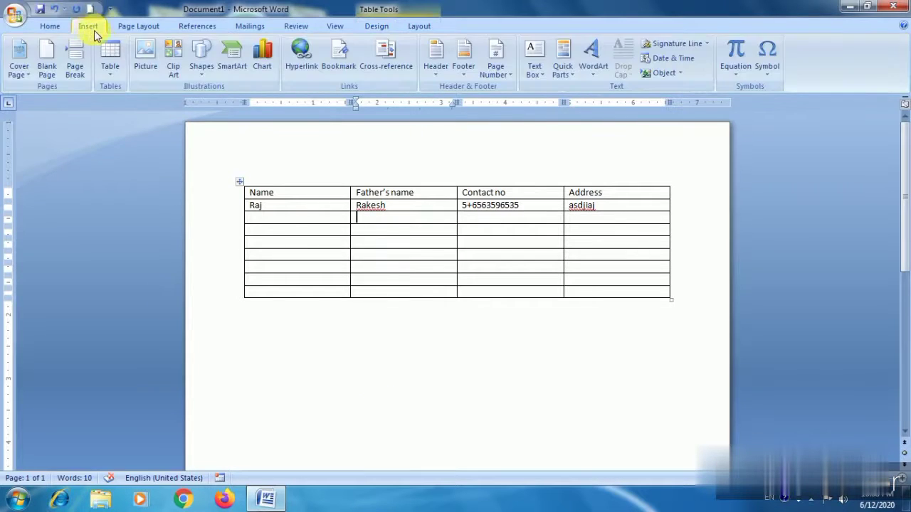
# Select the whole table and clear all its text
pyautogui.click(109, 73)
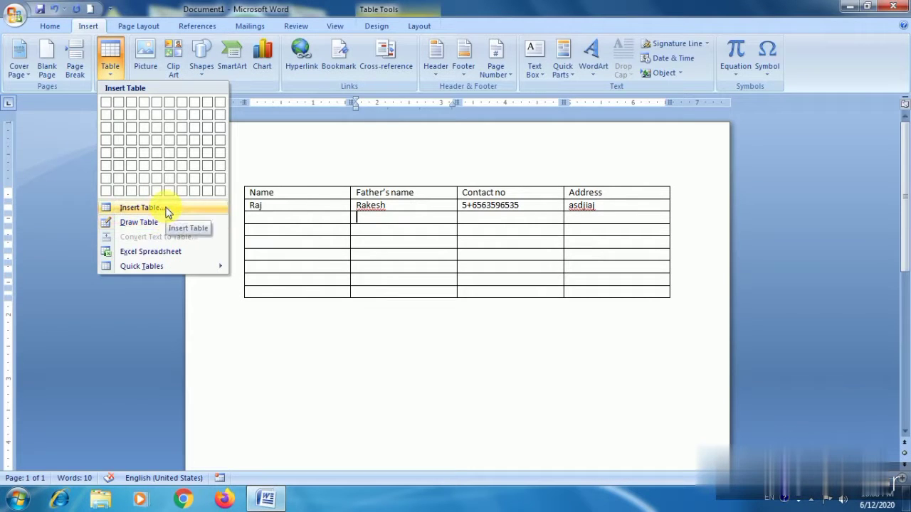
pyautogui.click(326, 184)
pyautogui.click(311, 221)
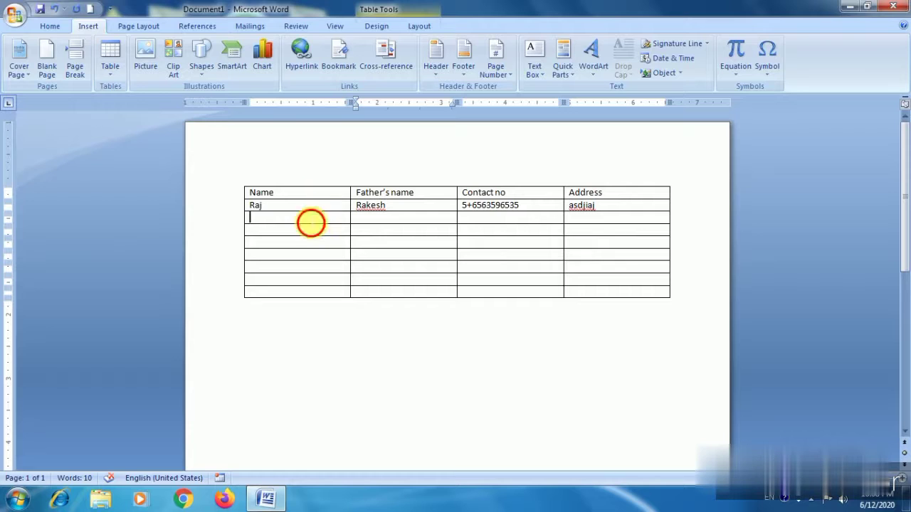
pyautogui.moveTo(291, 273)
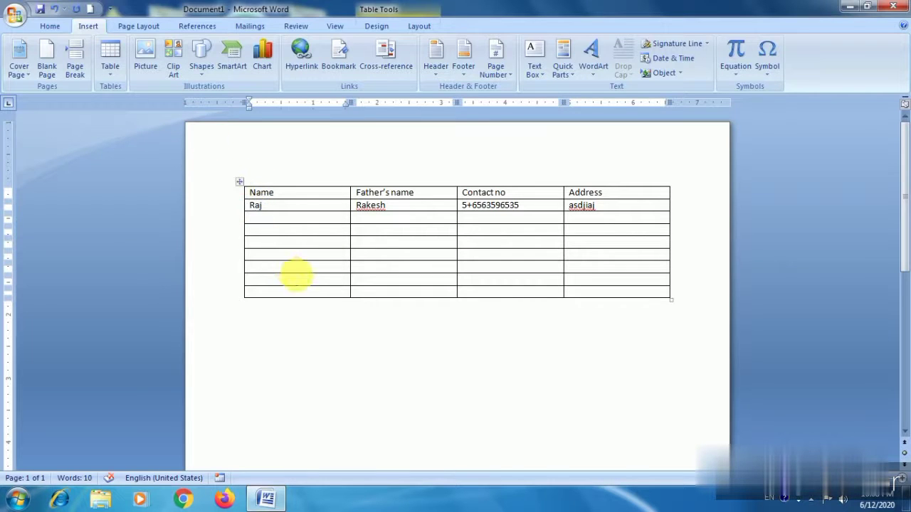
pyautogui.click(240, 182)
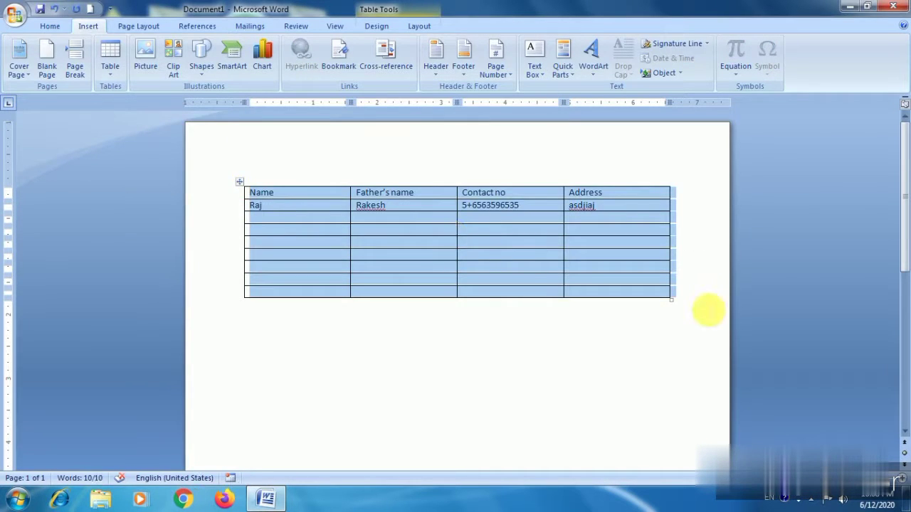
pyautogui.press('Delete')
pyautogui.click(555, 318)
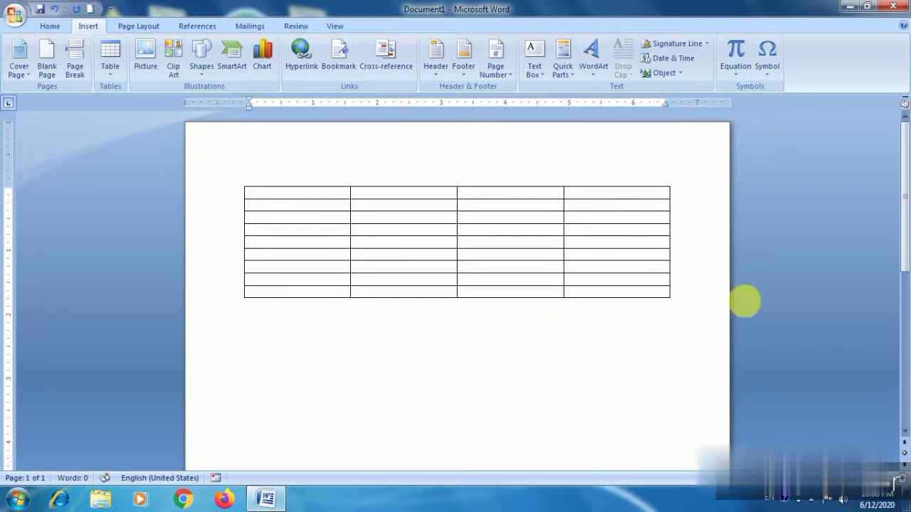
# Delete the entire table with Layout > Delete > Delete Table
pyautogui.click(643, 282)
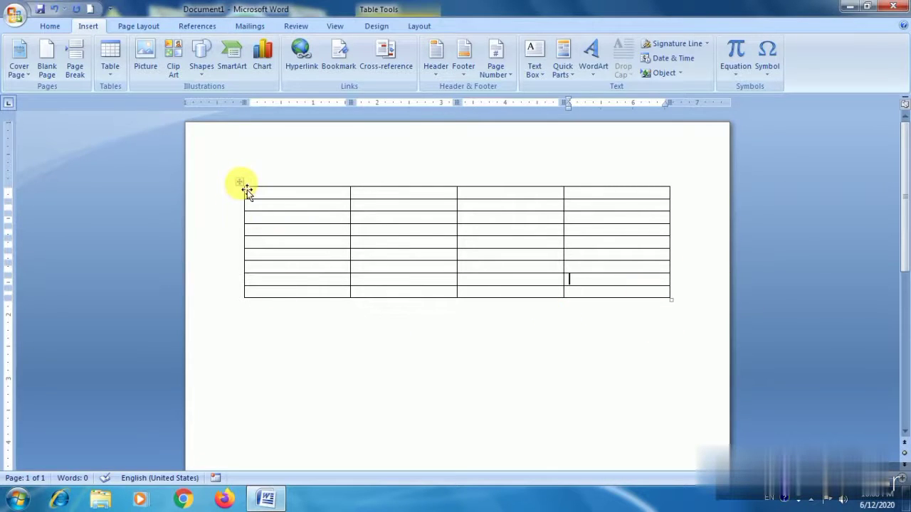
pyautogui.click(243, 182)
pyautogui.click(376, 26)
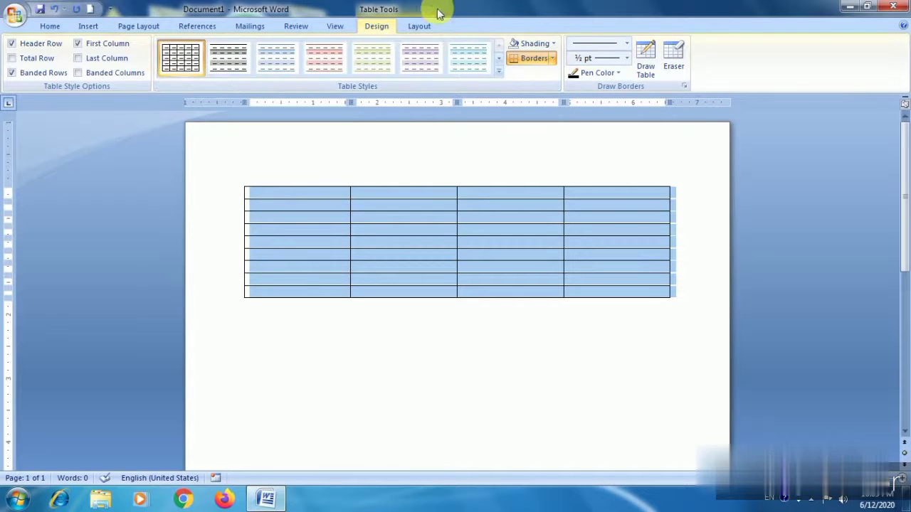
pyautogui.click(419, 25)
pyautogui.click(122, 62)
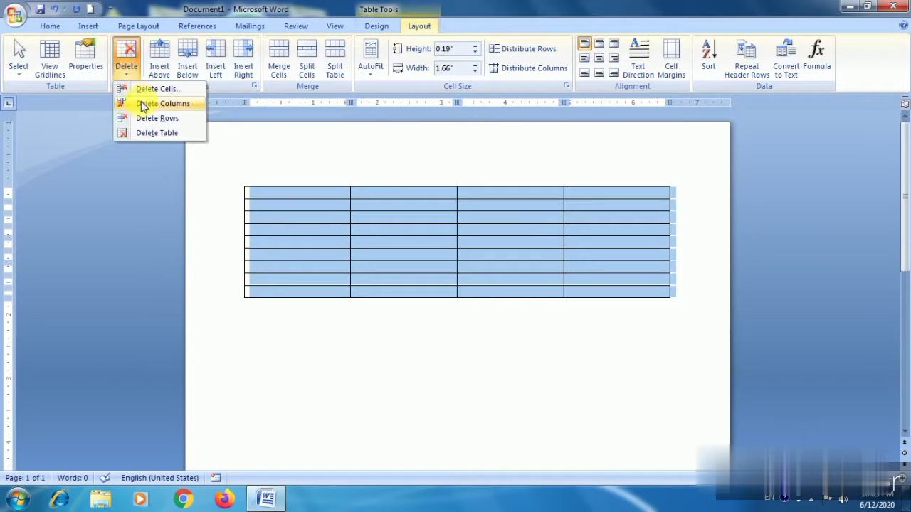
pyautogui.click(169, 132)
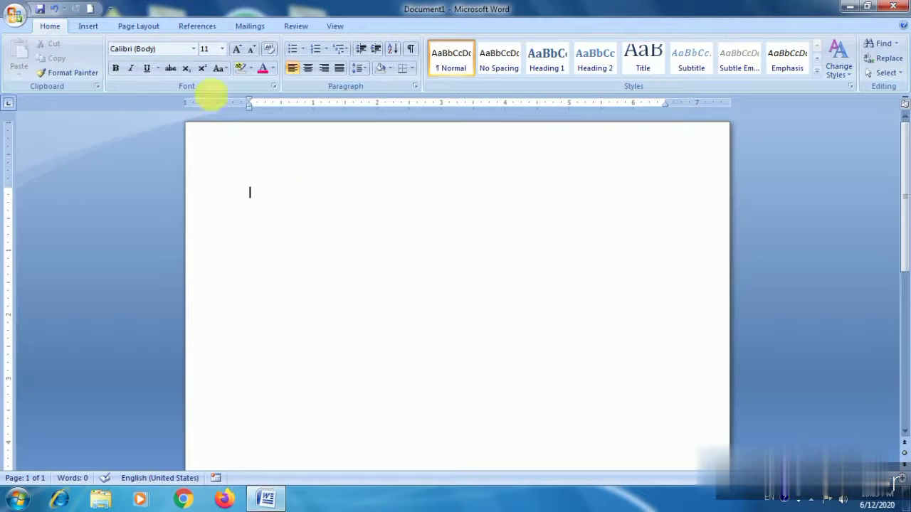
pyautogui.click(90, 26)
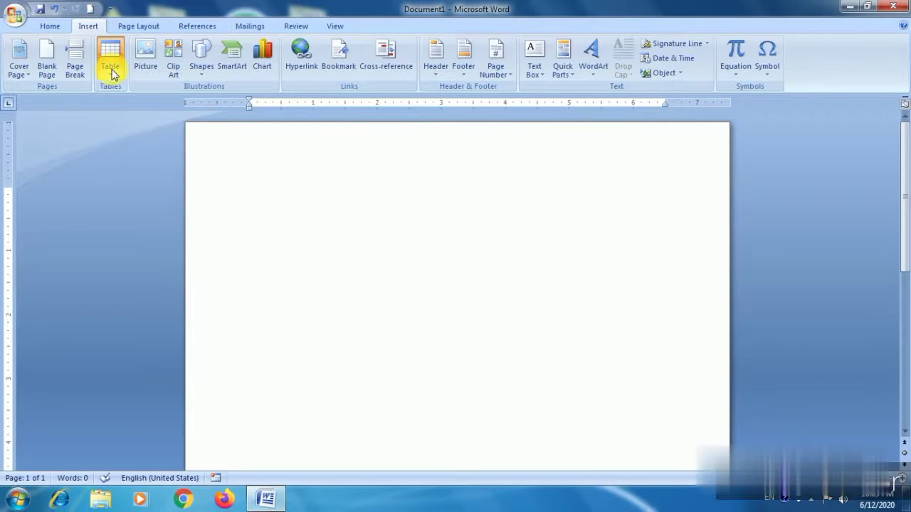
# Insert a 15-column, 5-row table through the Insert Table dialog
pyautogui.click(111, 71)
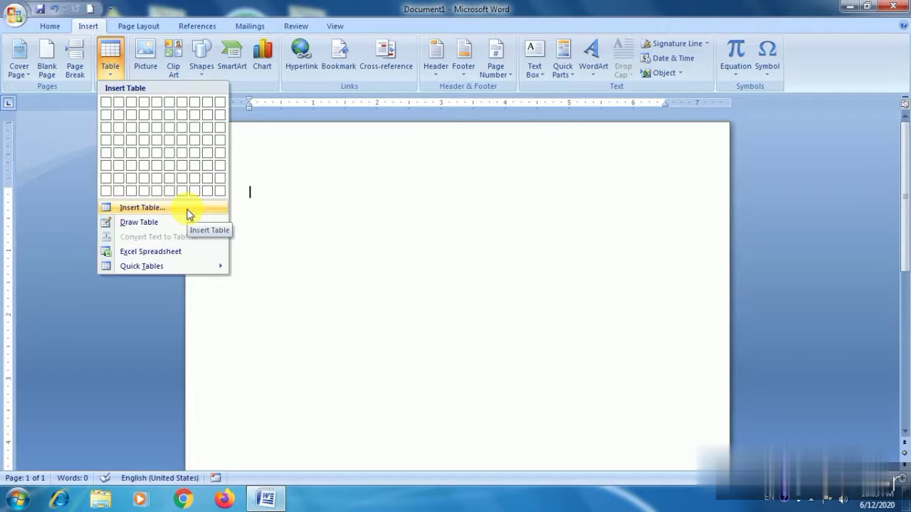
pyautogui.click(189, 214)
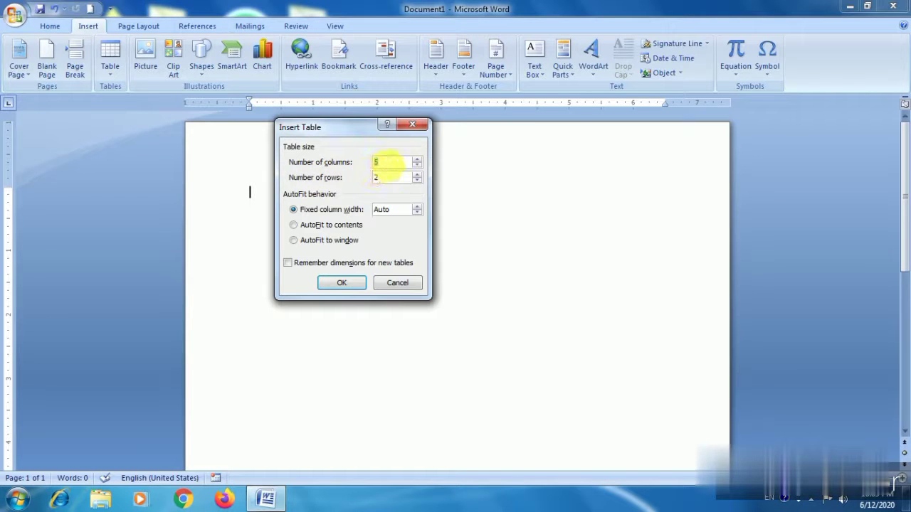
pyautogui.doubleClick(394, 165)
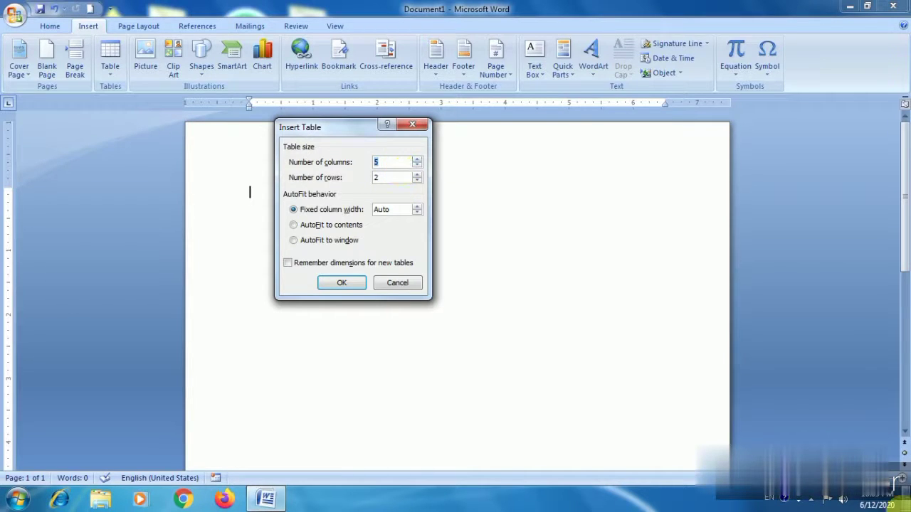
pyautogui.moveTo(895, 482)
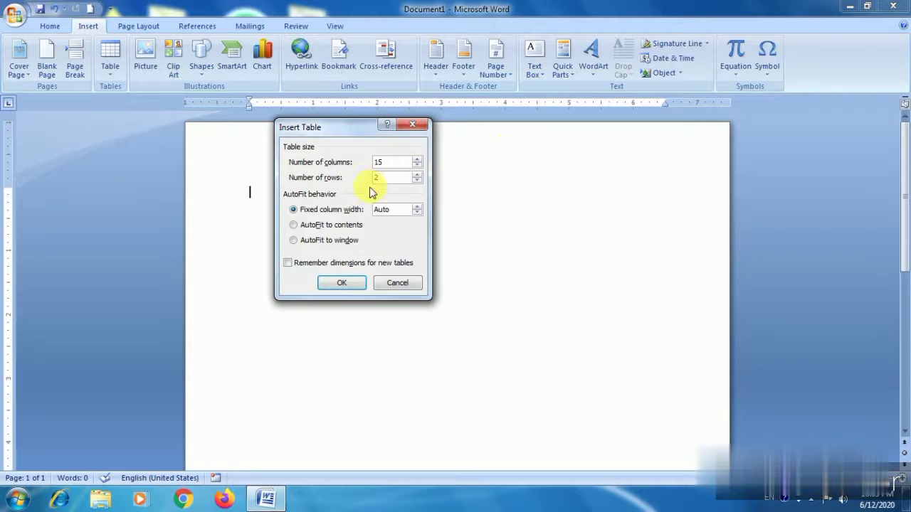
pyautogui.doubleClick(387, 177)
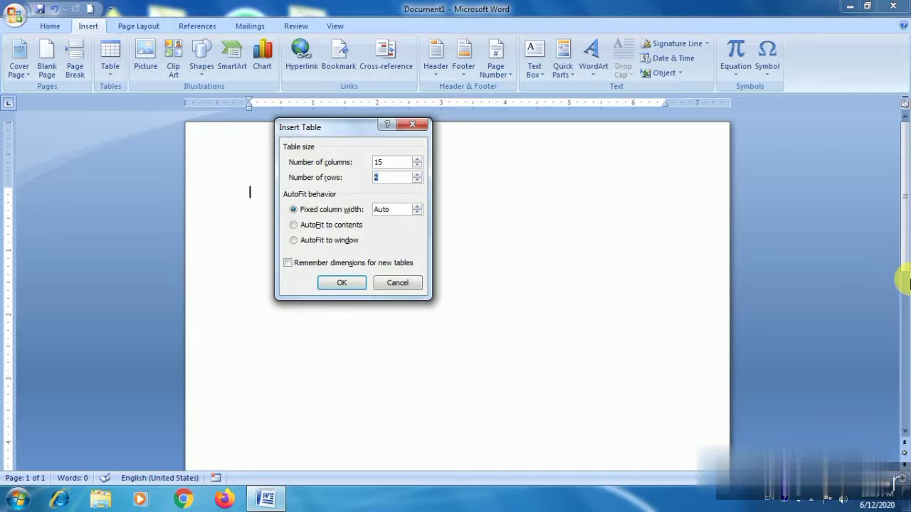
pyautogui.write('5')
pyautogui.click(342, 282)
pyautogui.click(365, 286)
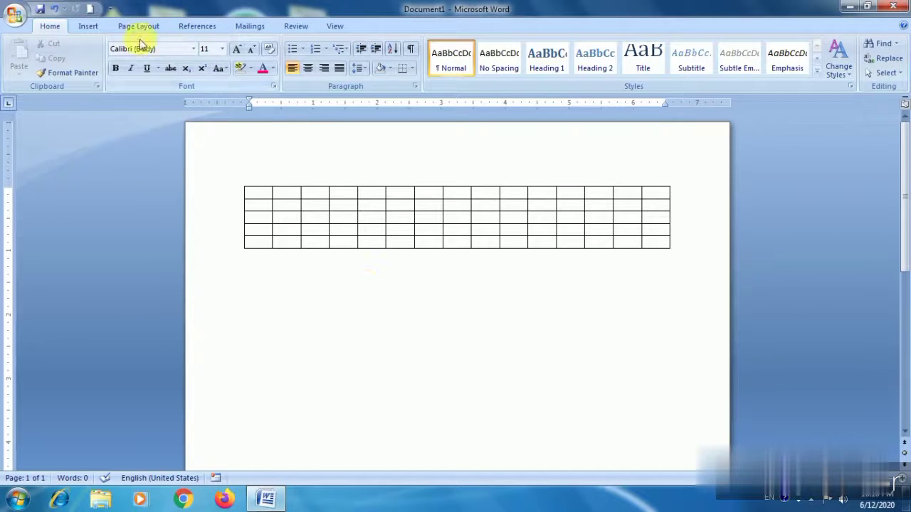
# Undo the table insertion so the page is blank again
pyautogui.click(88, 26)
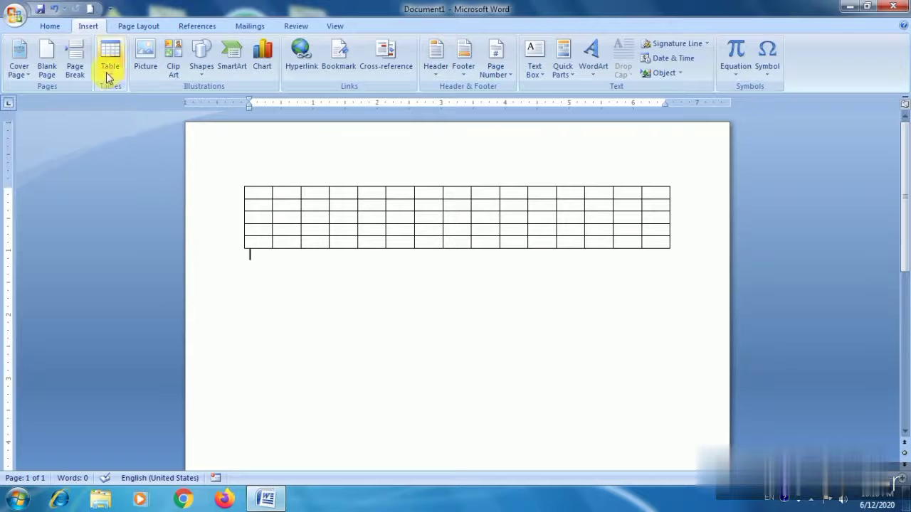
pyautogui.click(107, 71)
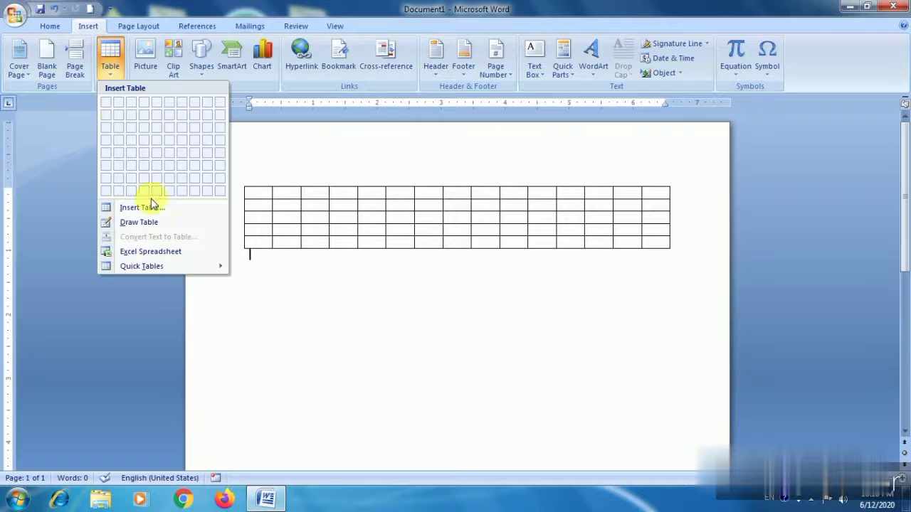
pyautogui.click(345, 288)
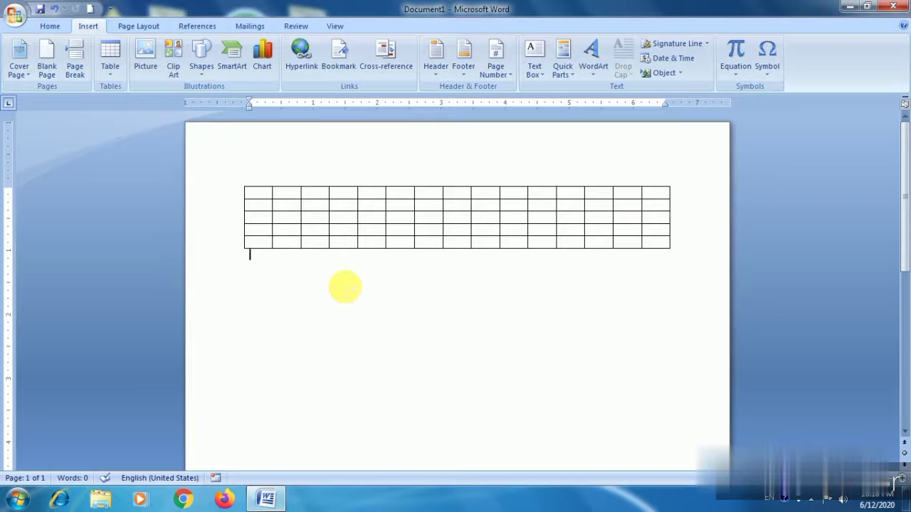
pyautogui.hotkey('ctrl', 'z')
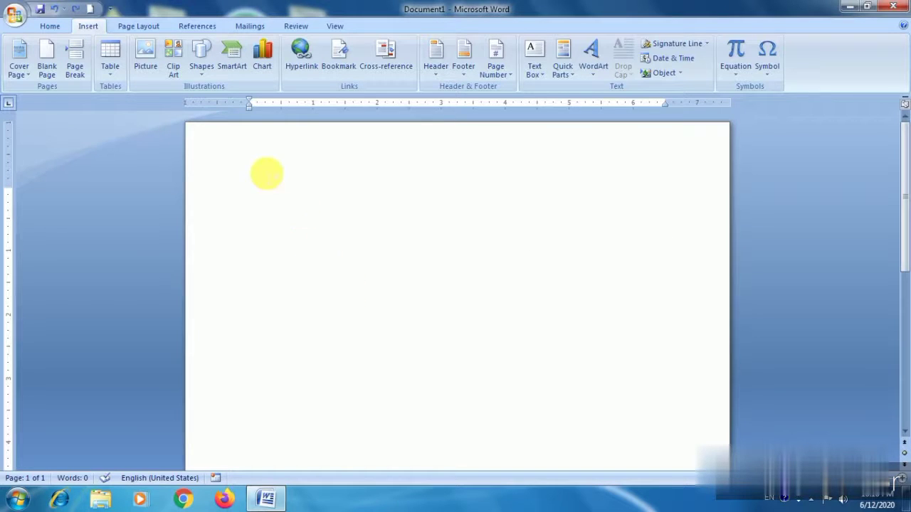
# Draw the table's outer border with the Draw Table pen
pyautogui.click(115, 79)
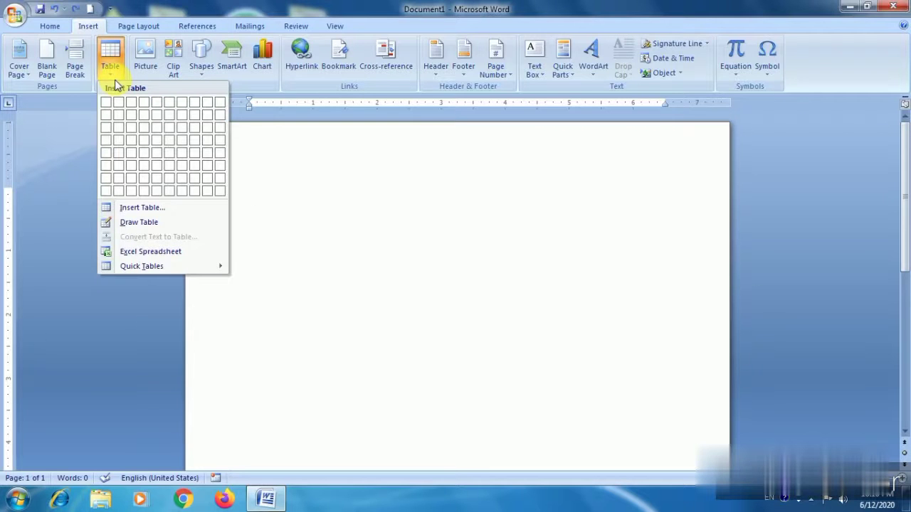
pyautogui.click(146, 223)
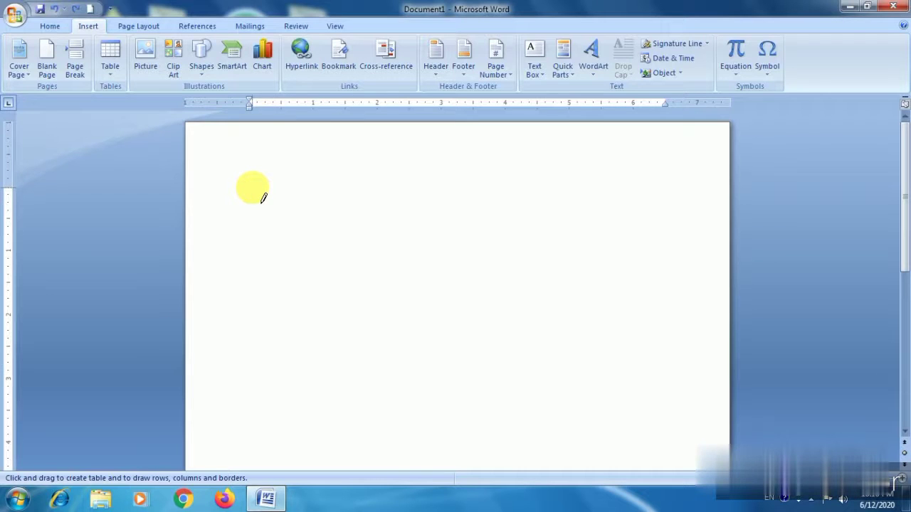
pyautogui.moveTo(262, 201); pyautogui.dragTo(295, 213)
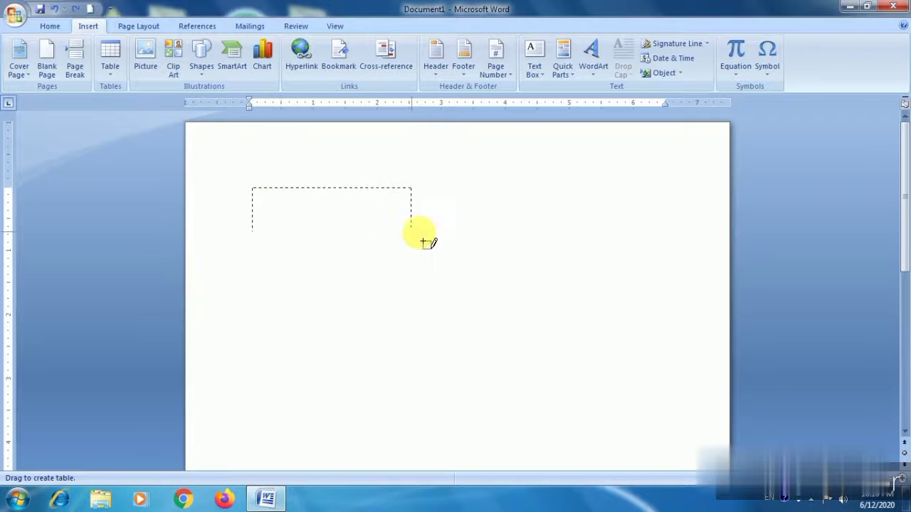
pyautogui.moveTo(294, 213)
pyautogui.mouseDown()
pyautogui.moveTo(650, 281)
pyautogui.moveTo(674, 272)
pyautogui.mouseUp()
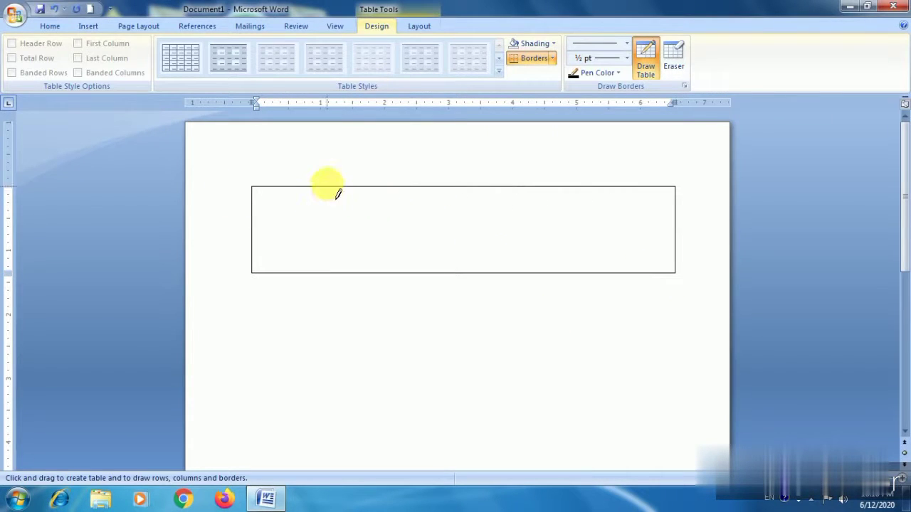
pyautogui.click(338, 195)
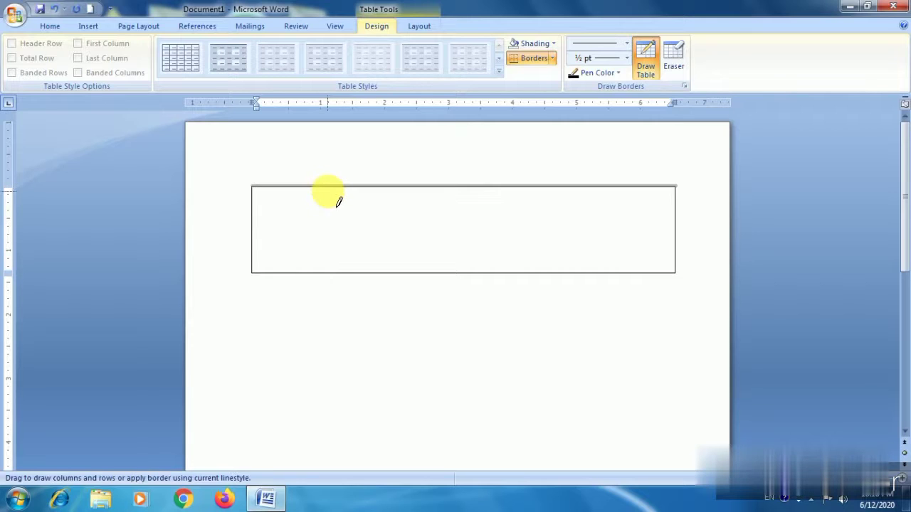
# Draw four vertical lines dividing the table into five uneven columns
pyautogui.moveTo(338, 215); pyautogui.dragTo(339, 269)
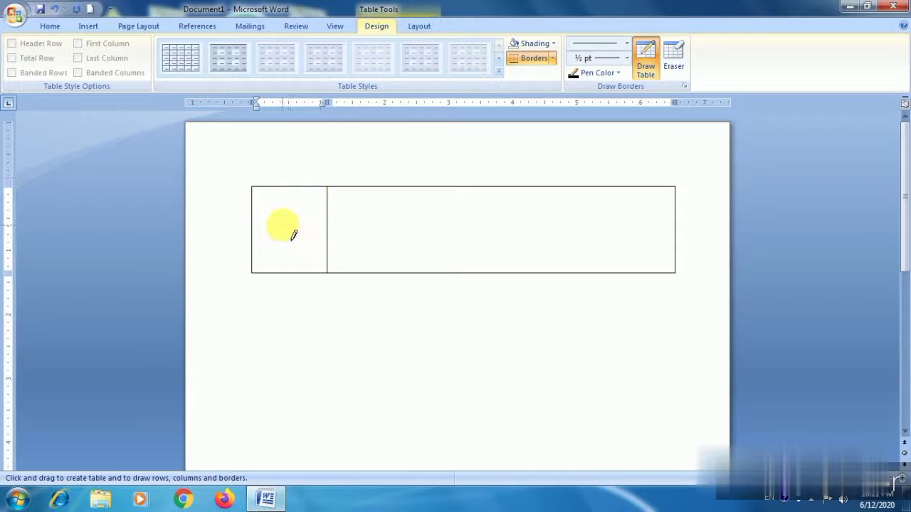
pyautogui.moveTo(409, 188); pyautogui.dragTo(422, 261)
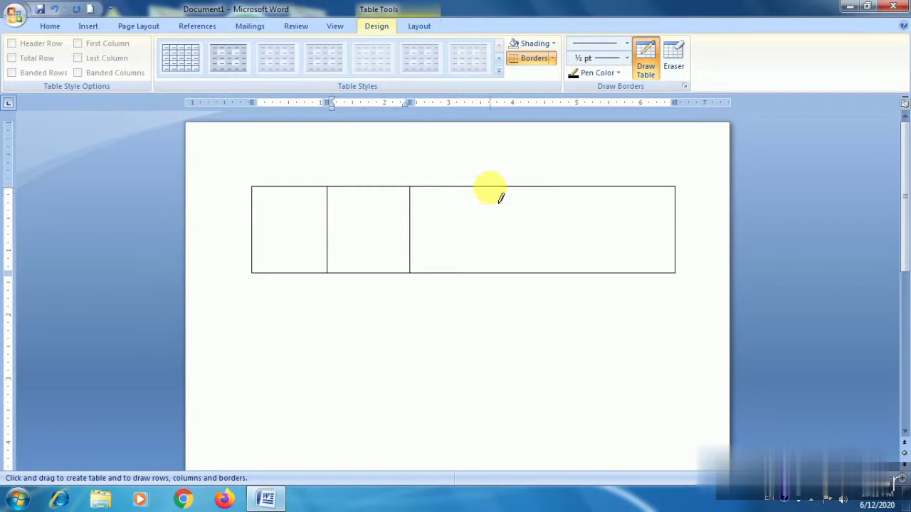
pyautogui.moveTo(500, 197)
pyautogui.mouseDown()
pyautogui.moveTo(501, 258)
pyautogui.moveTo(491, 258)
pyautogui.mouseUp()
pyautogui.moveTo(570, 188); pyautogui.dragTo(570, 251)
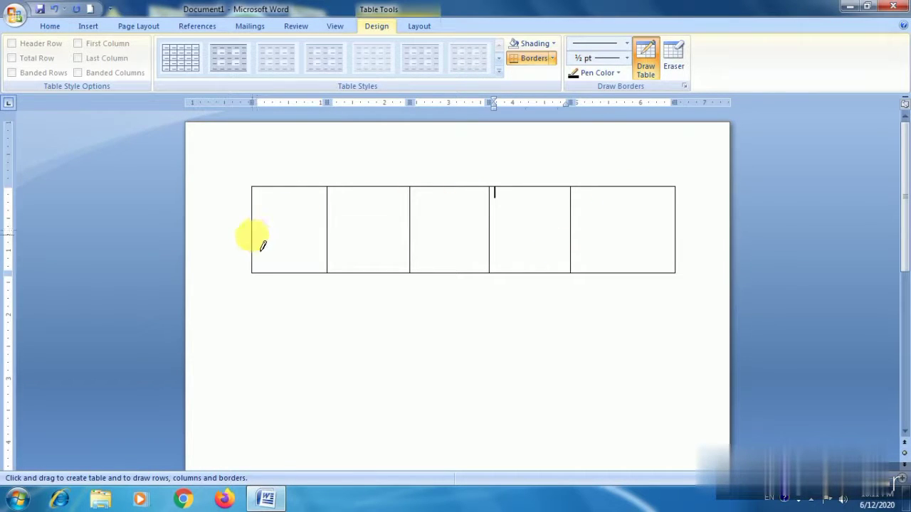
# Split the first, second, third and fifth columns with horizontal lines at different heights
pyautogui.moveTo(263, 236); pyautogui.dragTo(335, 236)
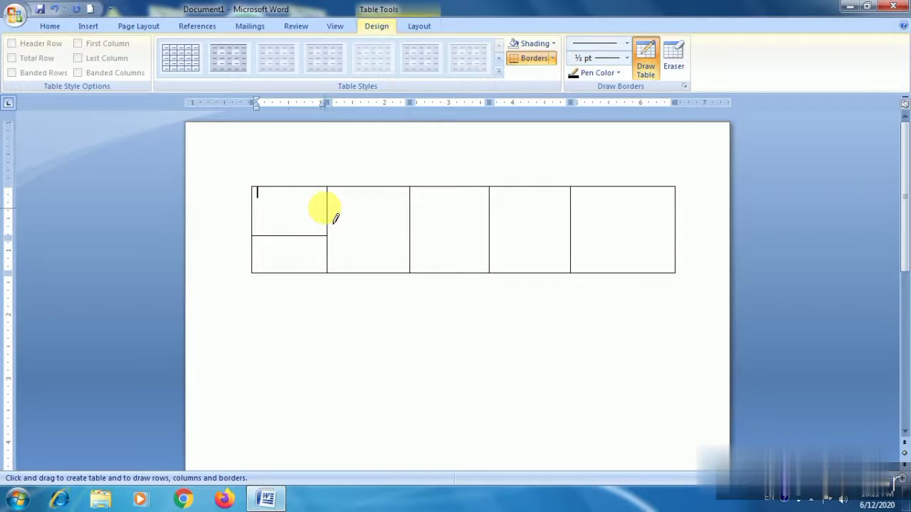
pyautogui.moveTo(329, 210); pyautogui.dragTo(410, 210)
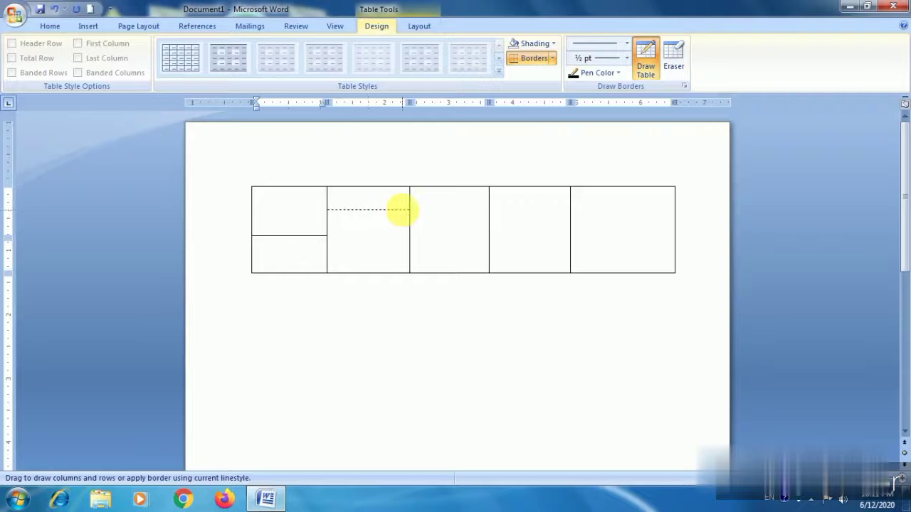
pyautogui.moveTo(420, 255); pyautogui.dragTo(568, 224)
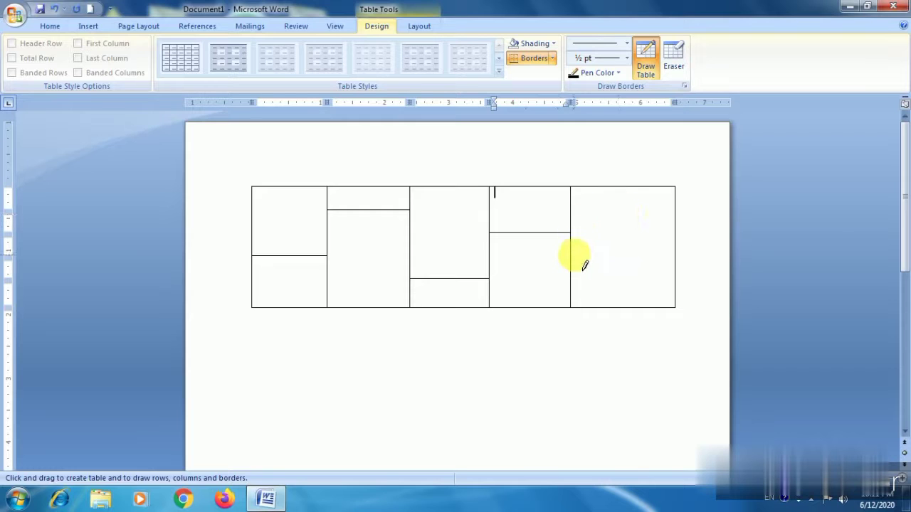
pyautogui.moveTo(580, 258); pyautogui.dragTo(672, 259)
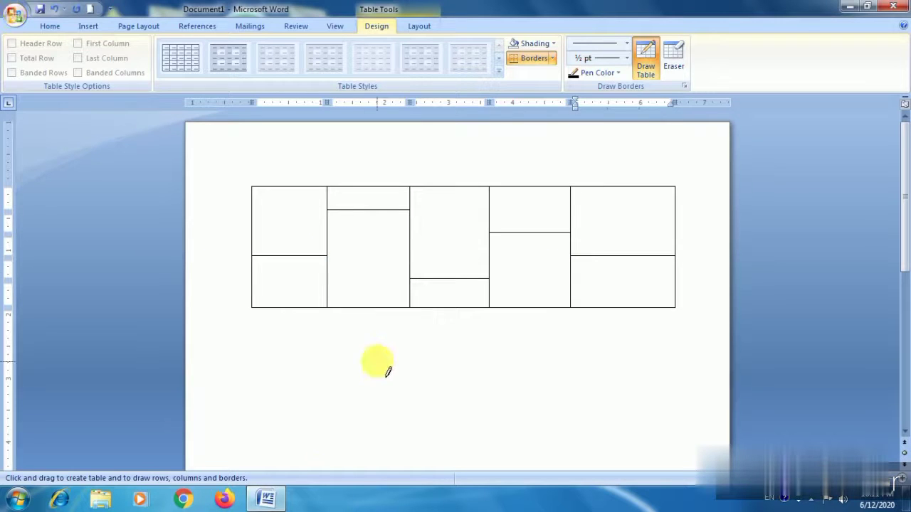
pyautogui.press('Escape')
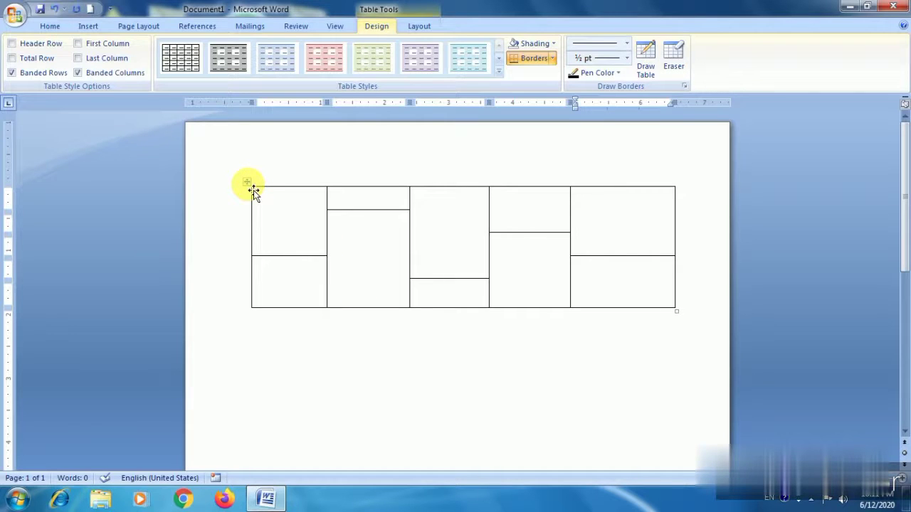
# Delete the hand-drawn table via Layout > Delete > Delete Table
pyautogui.click(250, 186)
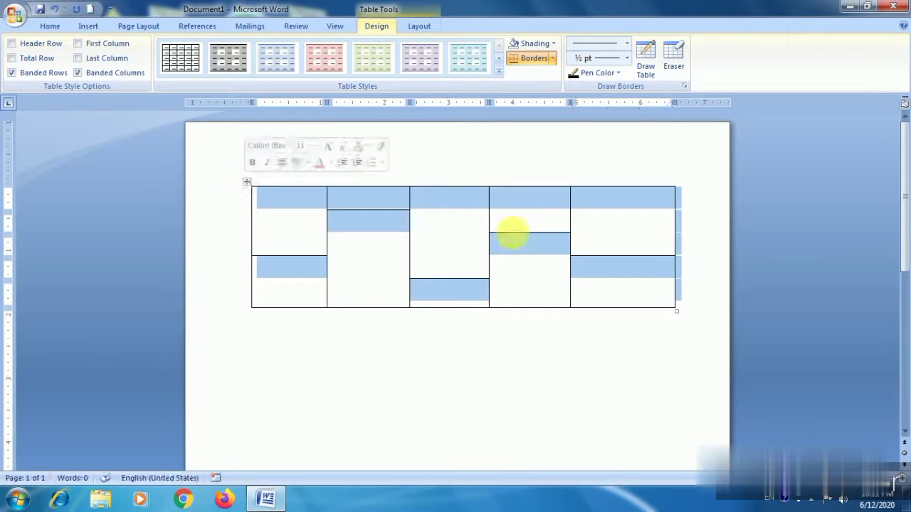
pyautogui.click(427, 38)
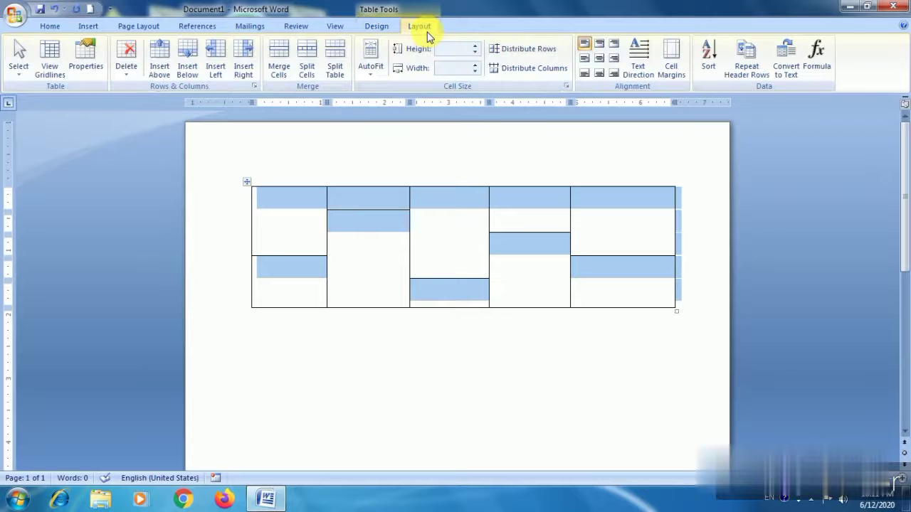
pyautogui.click(127, 74)
pyautogui.click(146, 132)
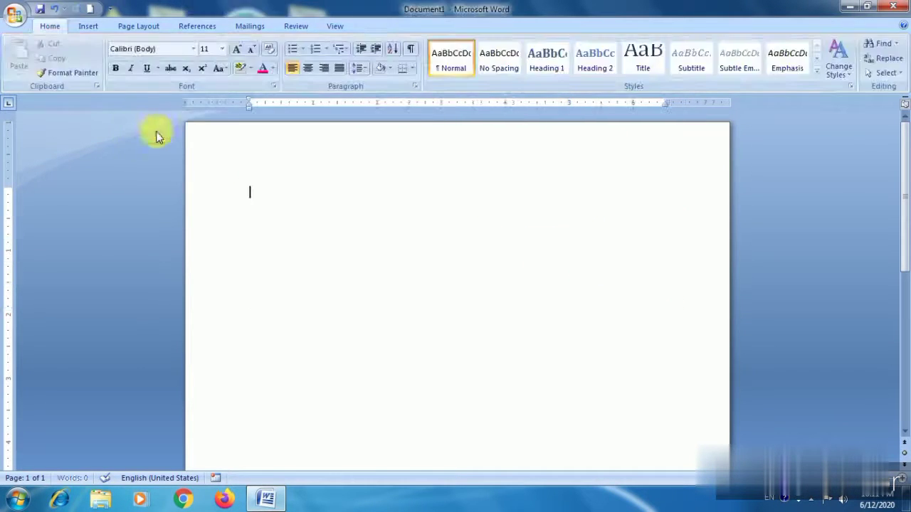
# Insert a 5-column, 7-row table from the grid, then select and delete it
pyautogui.click(88, 27)
pyautogui.click(108, 57)
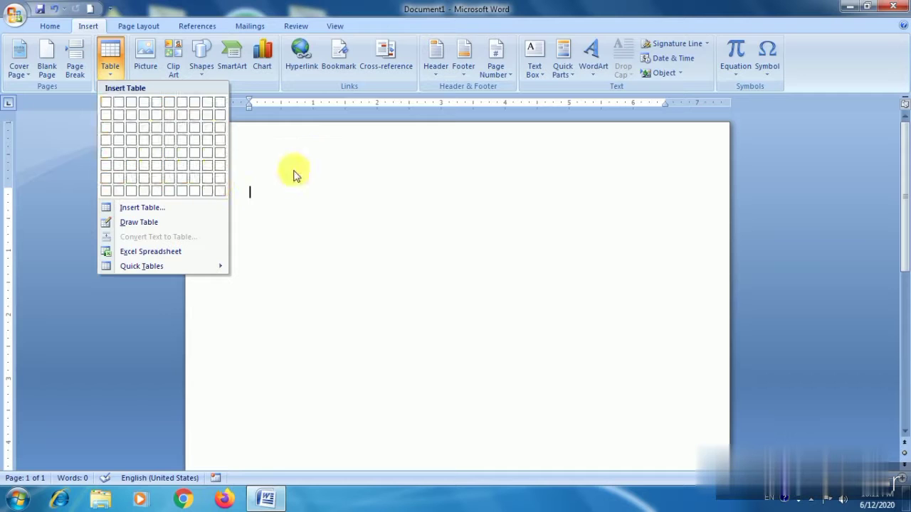
pyautogui.click(159, 182)
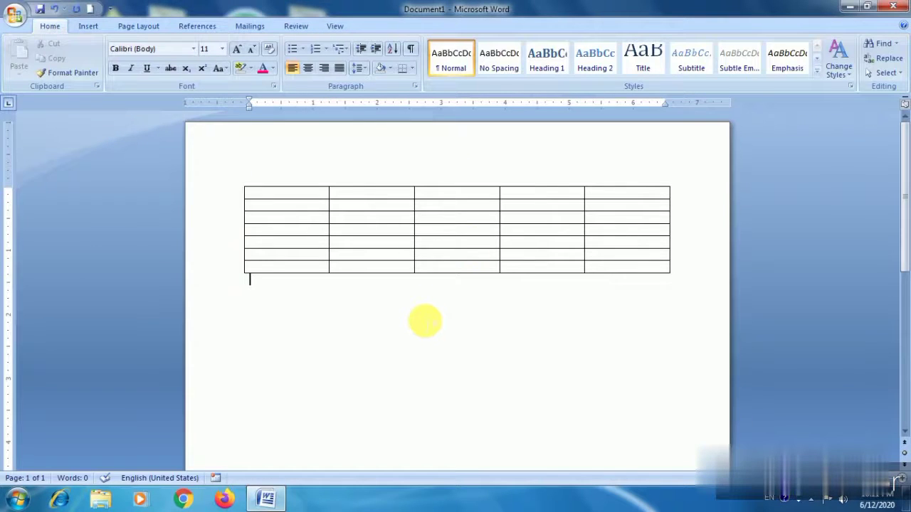
pyautogui.hotkey('ctrl', 'a')
pyautogui.press('Delete')
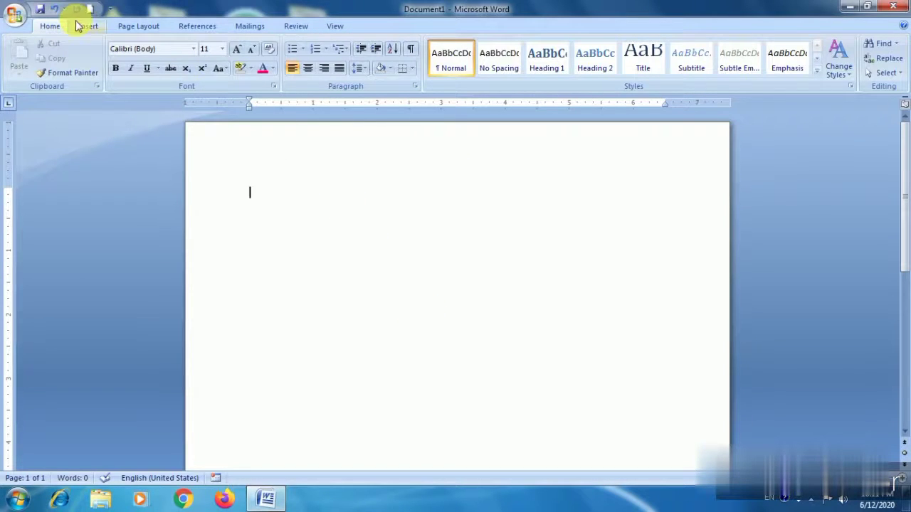
# Type =rand() and press Enter to generate three sample paragraphs of 185 words
pyautogui.click(87, 24)
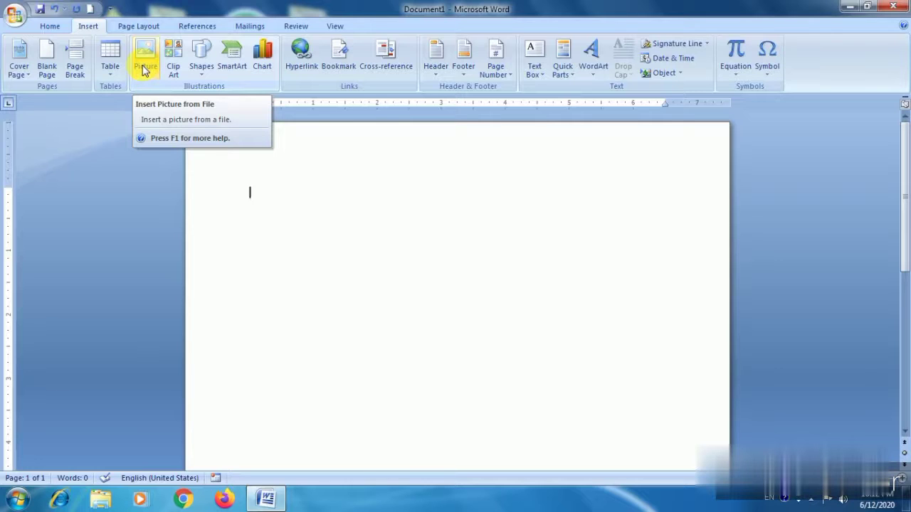
pyautogui.click(145, 69)
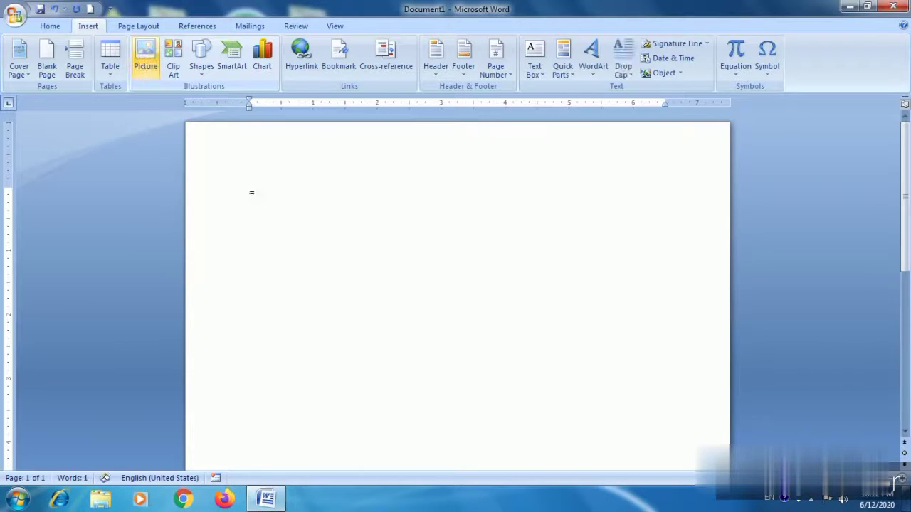
pyautogui.write('=rand()')
pyautogui.press('Return')
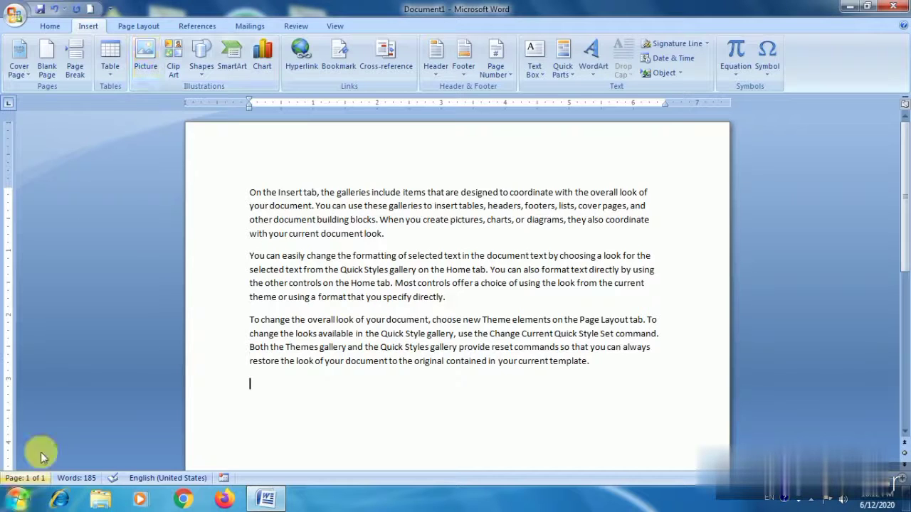
# Add an empty line after paragraph one and insert Penguins from Sample Pictures there
pyautogui.click(394, 235)
pyautogui.press('Return')
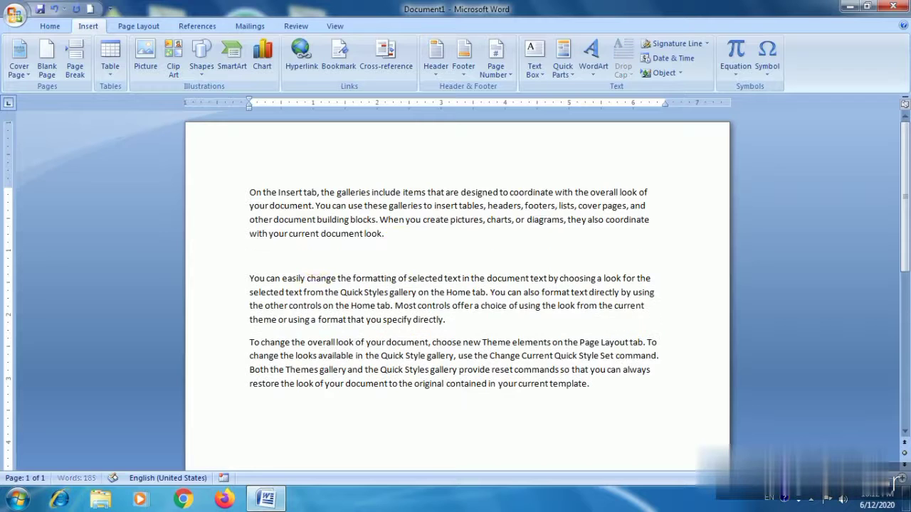
pyautogui.click(146, 68)
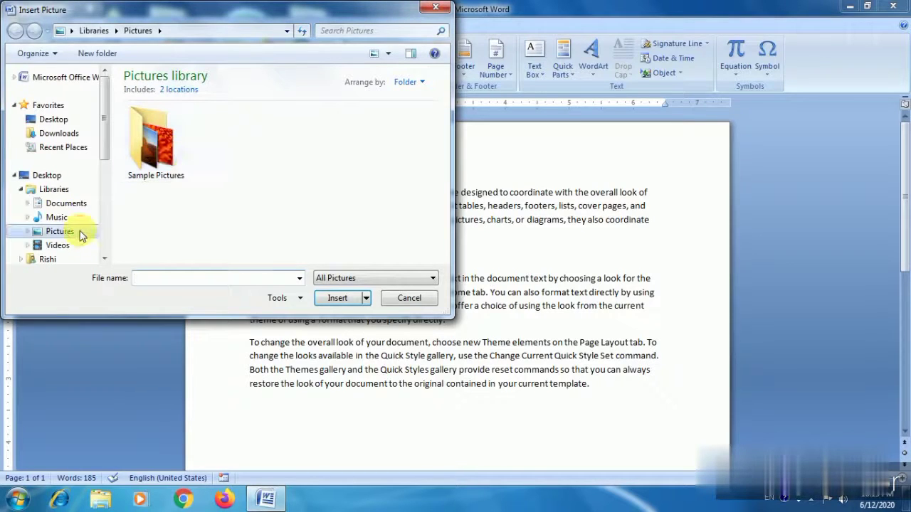
pyautogui.click(80, 231)
pyautogui.click(141, 165)
pyautogui.doubleClick(141, 165)
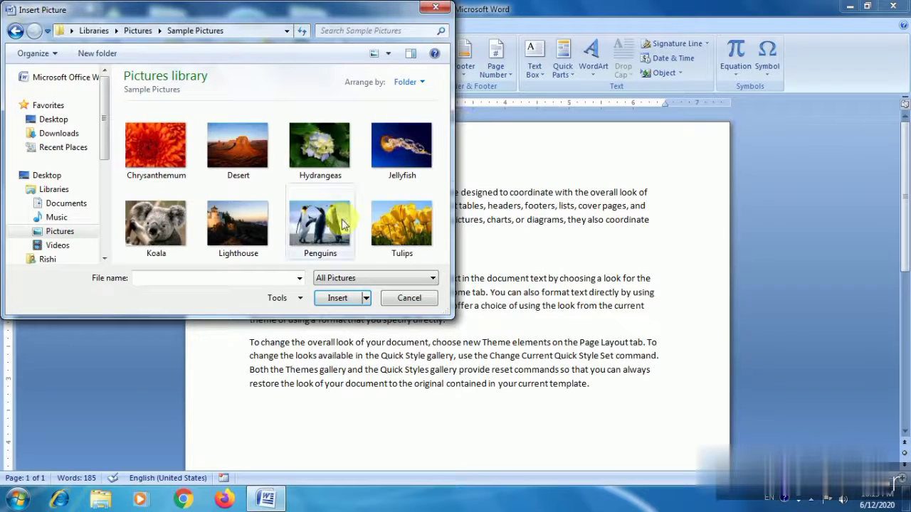
pyautogui.click(313, 213)
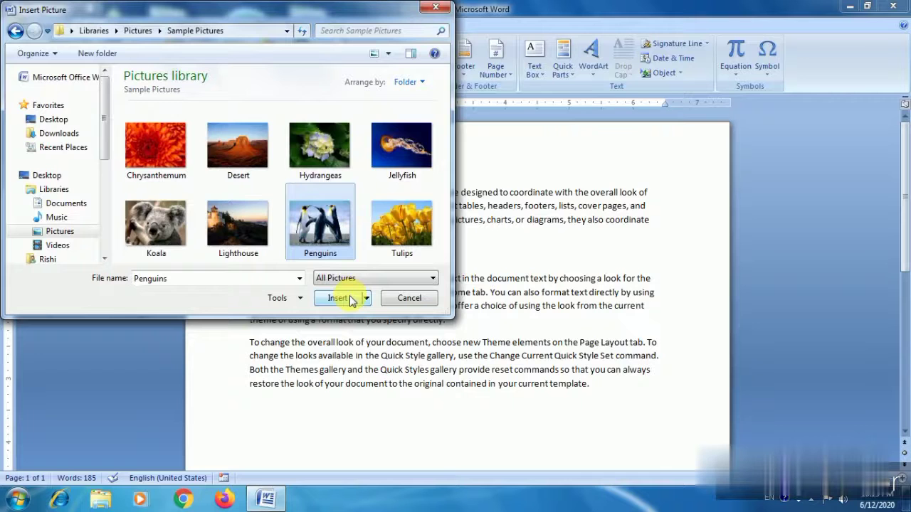
pyautogui.click(349, 298)
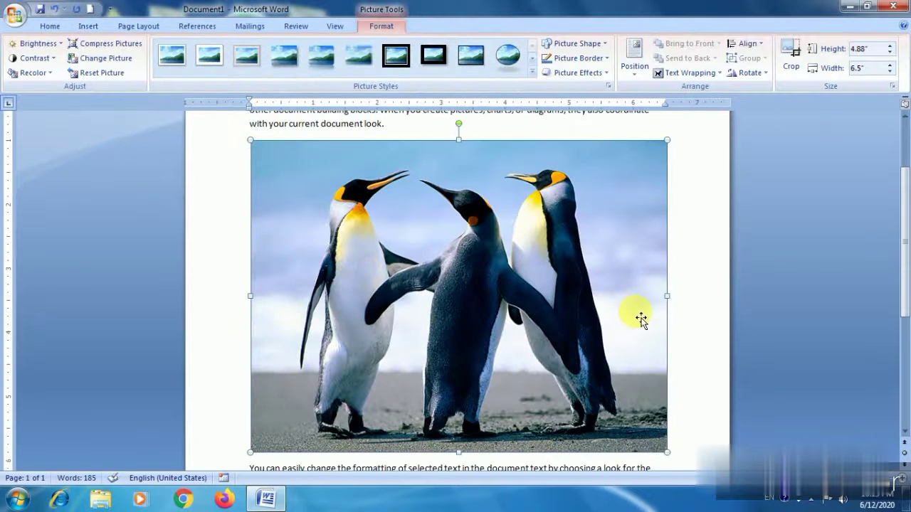
# Scroll around the penguin picture, selecting and deselecting it several times
pyautogui.scroll(3, 641, 321)
pyautogui.scroll(-6, 641, 320)
pyautogui.scroll(-2, 641, 320)
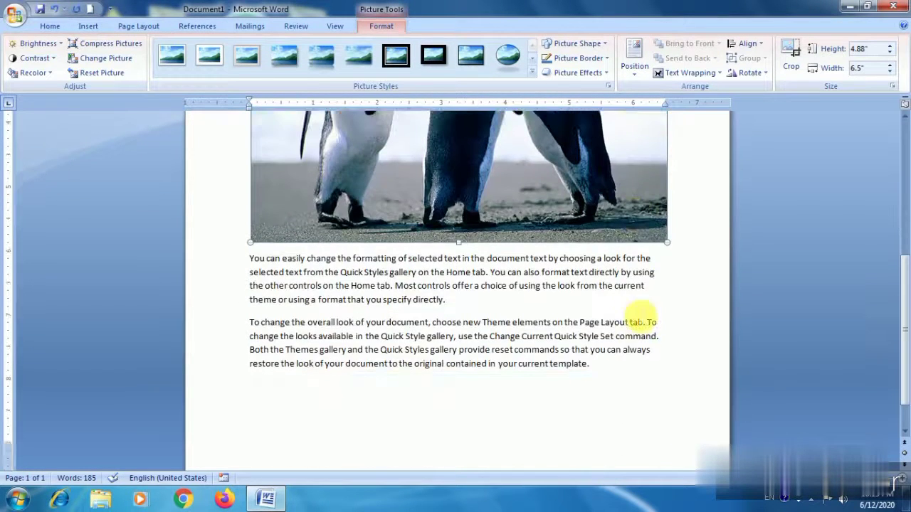
pyautogui.scroll(3, 638, 315)
pyautogui.scroll(2, 638, 315)
pyautogui.scroll(-4, 638, 315)
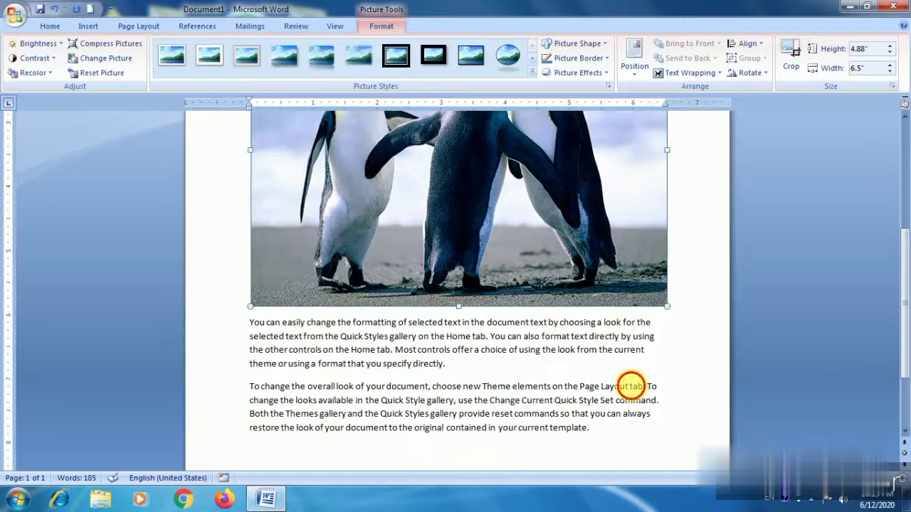
pyautogui.click(631, 386)
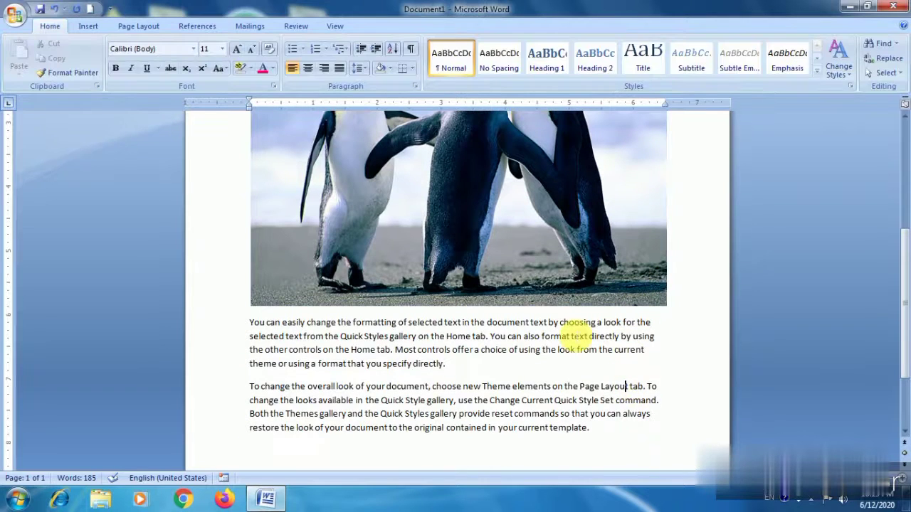
pyautogui.click(545, 288)
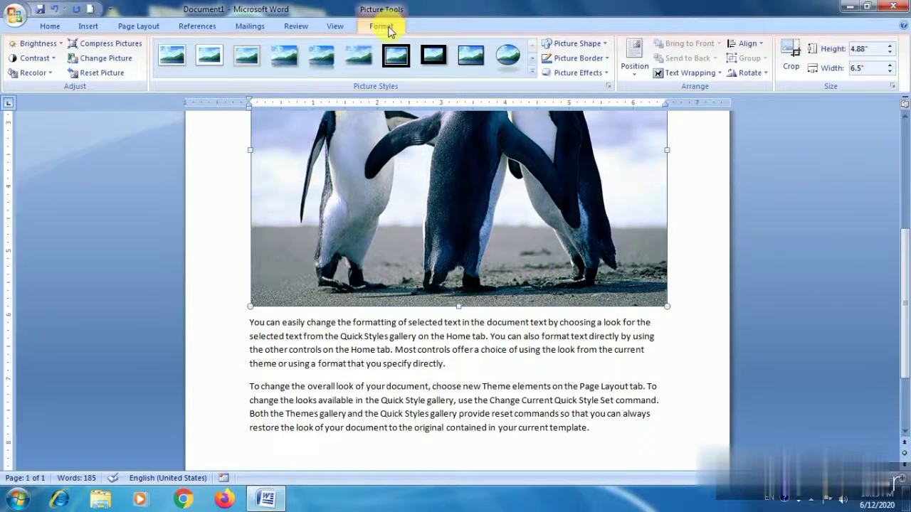
pyautogui.click(513, 349)
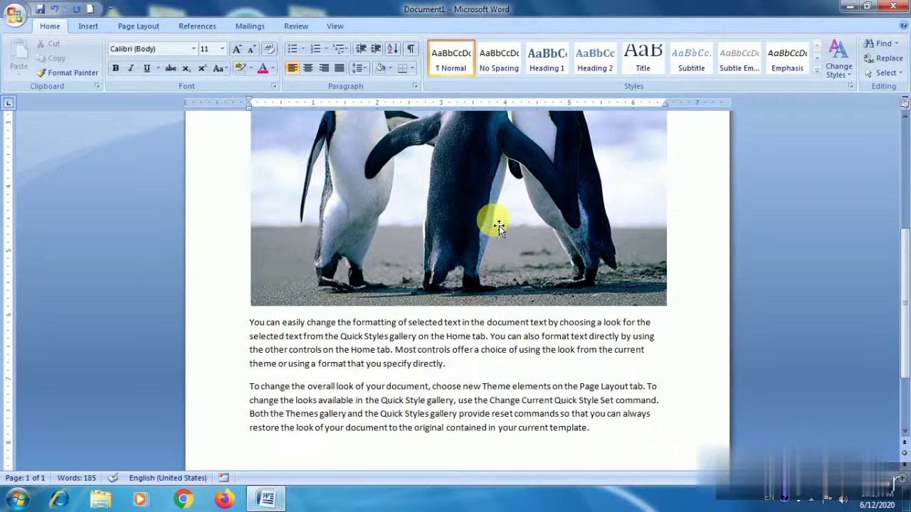
pyautogui.click(499, 226)
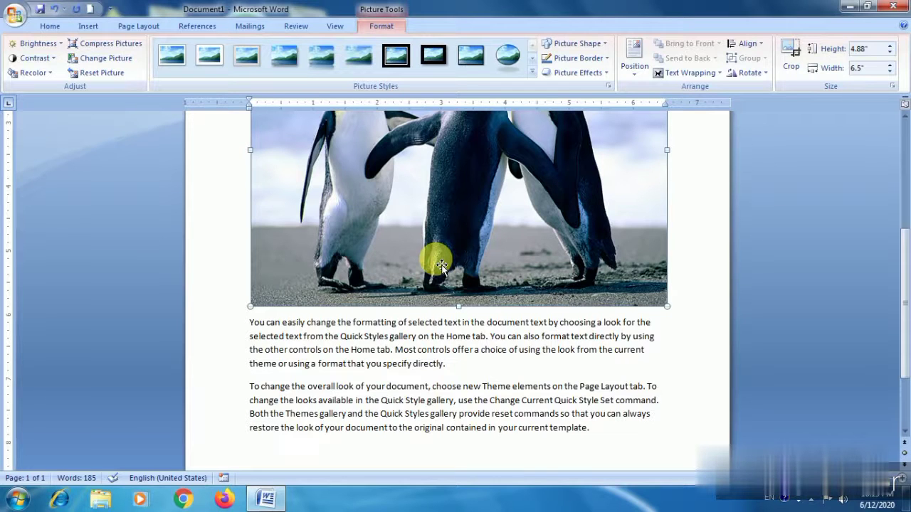
pyautogui.click(512, 363)
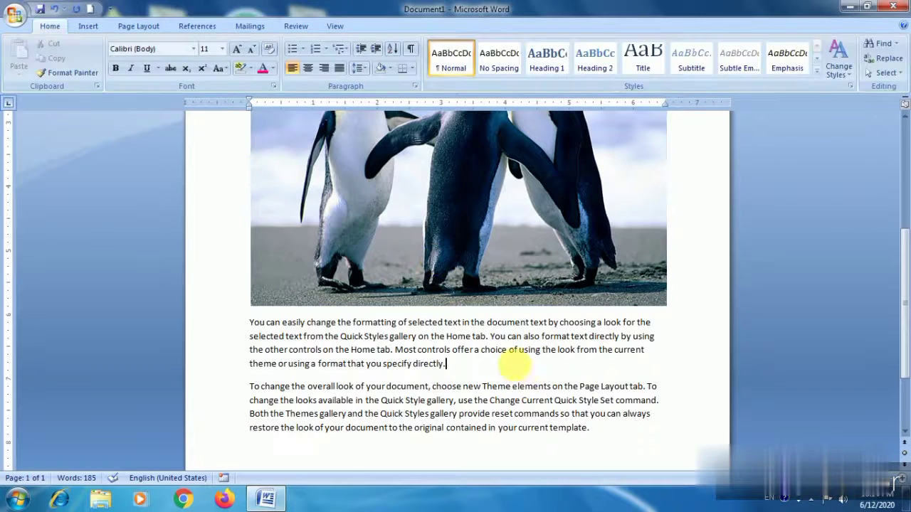
pyautogui.click(480, 261)
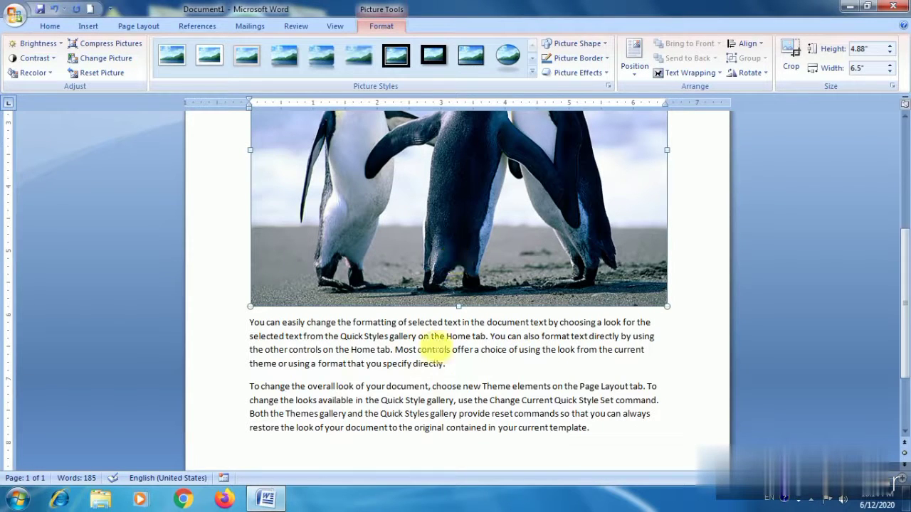
pyautogui.click(490, 348)
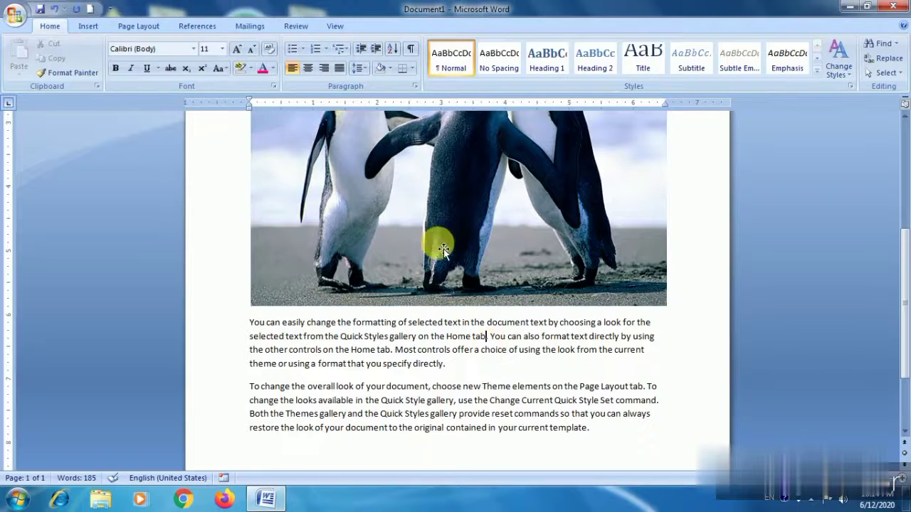
# Select the penguin picture and delete it
pyautogui.scroll(4, 443, 249)
pyautogui.scroll(3, 463, 271)
pyautogui.click(86, 23)
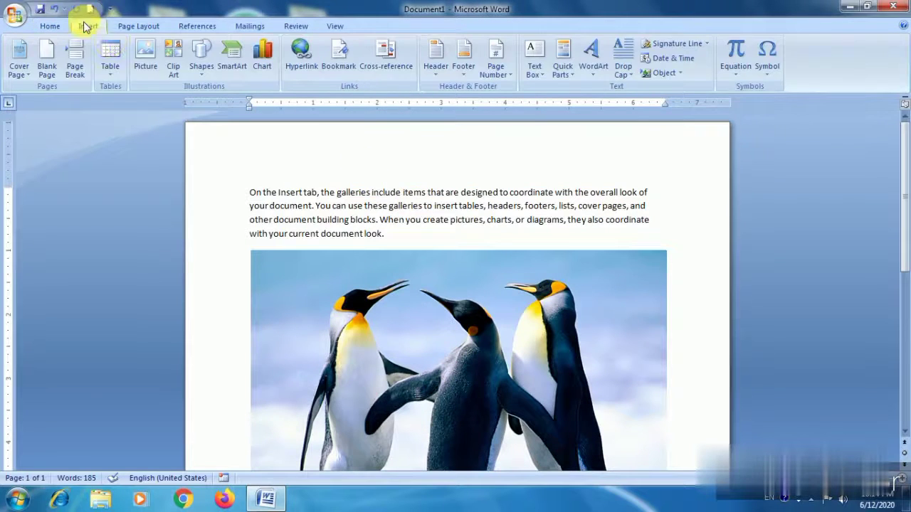
pyautogui.click(419, 317)
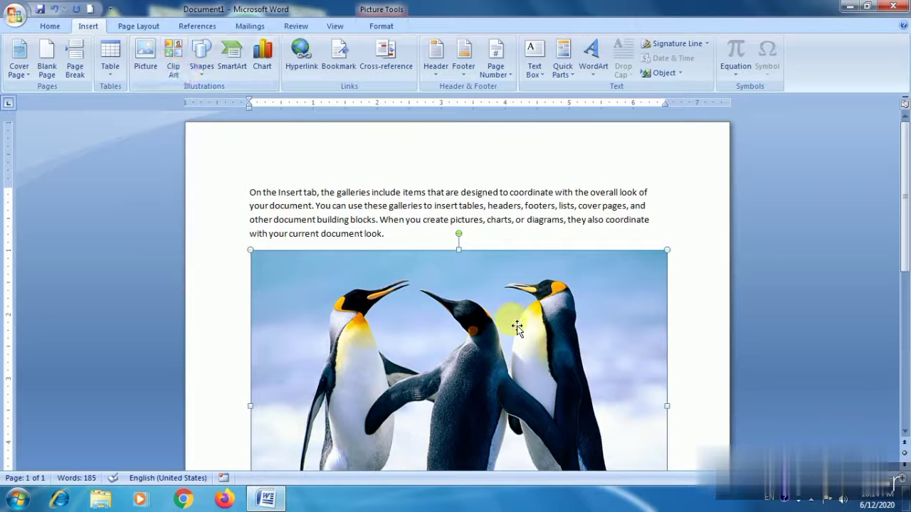
pyautogui.press('Delete')
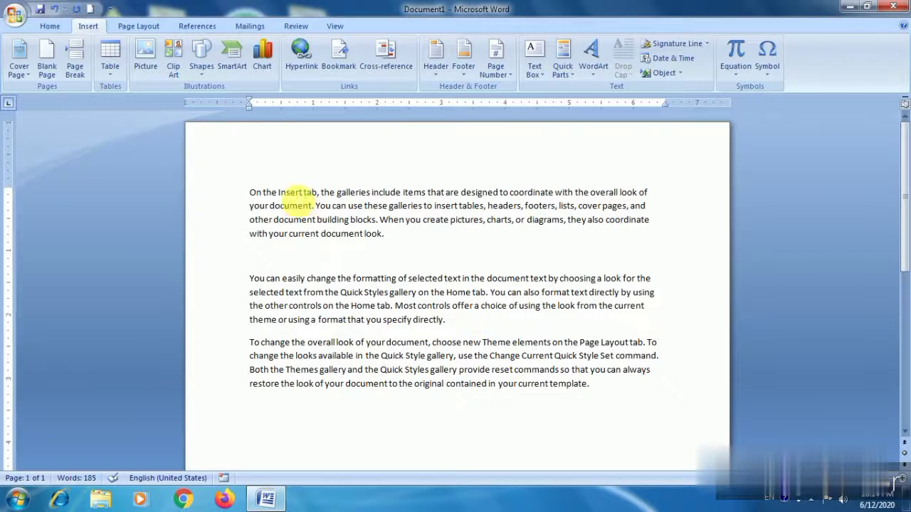
# Type 'Computer' on a new top line, centre it and enlarge it twice
pyautogui.click(250, 192)
pyautogui.press('Return')
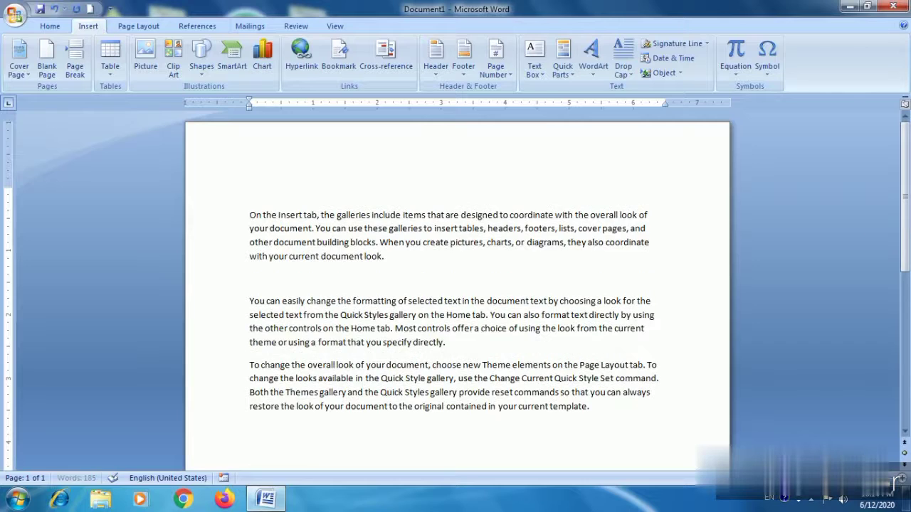
pyautogui.write('Com')
pyautogui.write('puter')
pyautogui.hotkey('ctrl', 'e')
pyautogui.hotkey('shift', 'Home')
pyautogui.hotkey('ctrl', 'shift', '.')
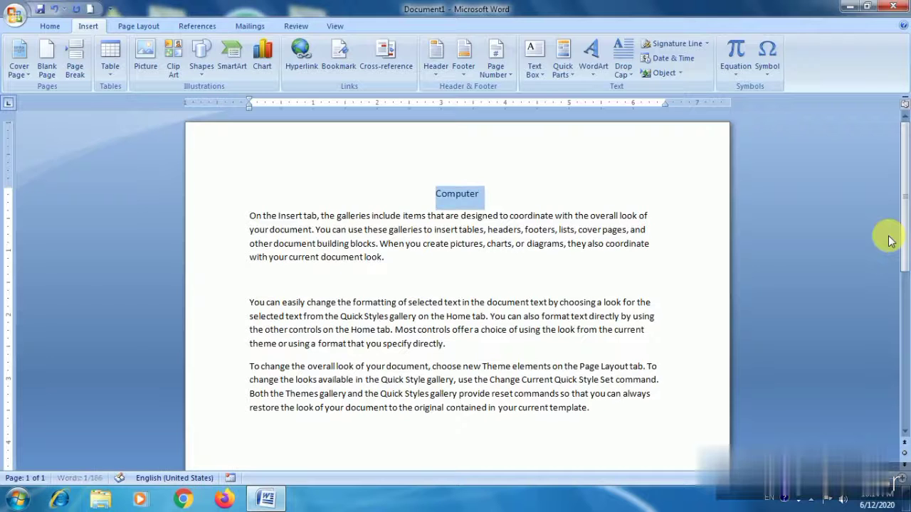
pyautogui.hotkey('ctrl', 'shift', '.')
pyautogui.hotkey('ctrl', 'shift', '.')
pyautogui.hotkey('ctrl', 'shift', '.')
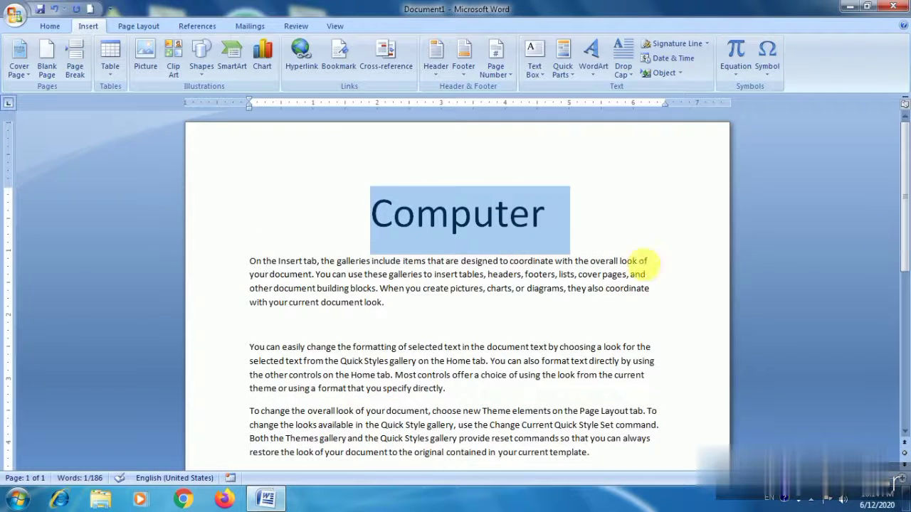
pyautogui.click(408, 326)
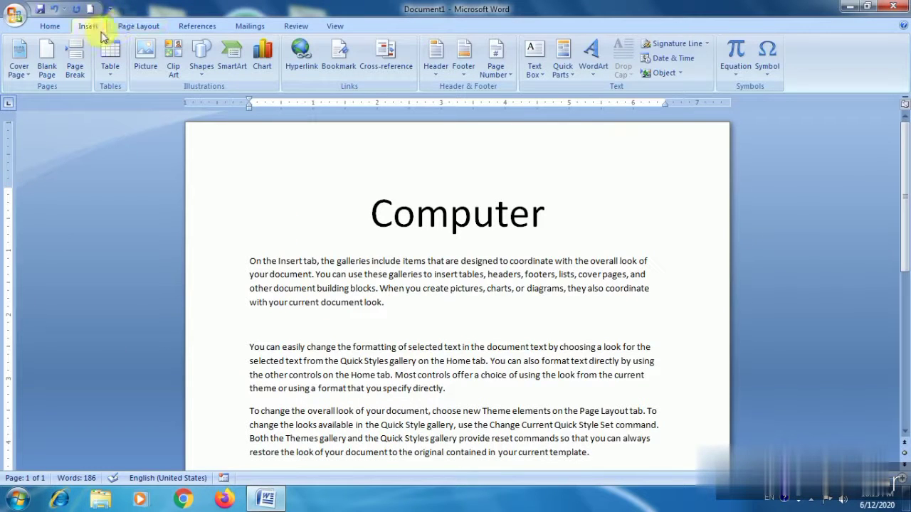
# Search Clip Art for 'computer' and insert the monitor-and-tower clip between the first two paragraphs
pyautogui.click(174, 57)
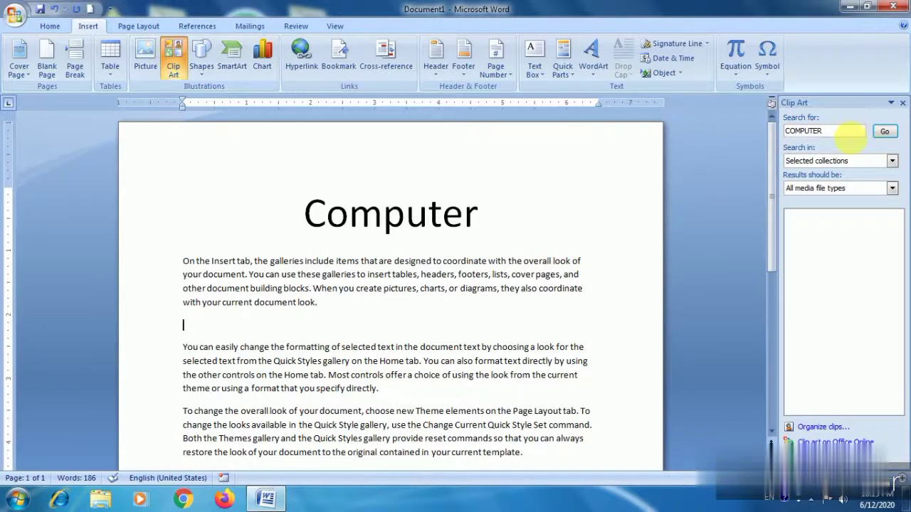
pyautogui.press('BackSpace')
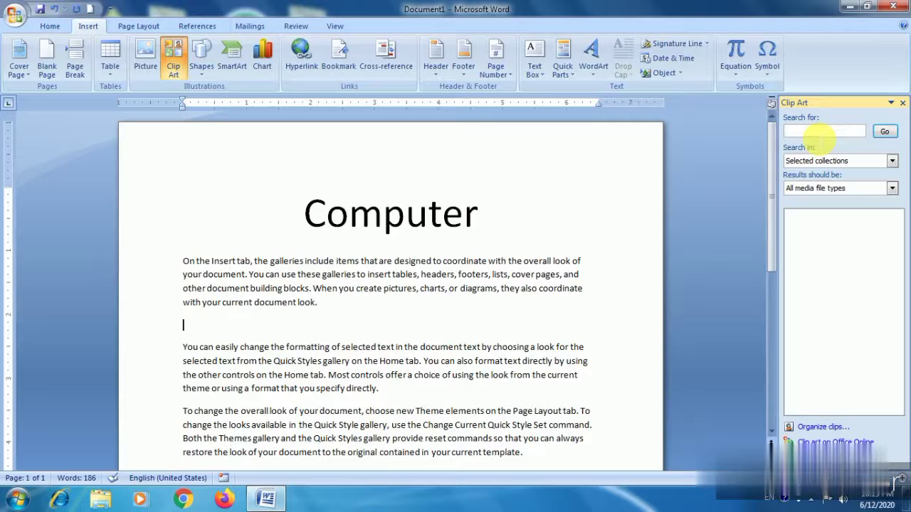
pyautogui.write('computer')
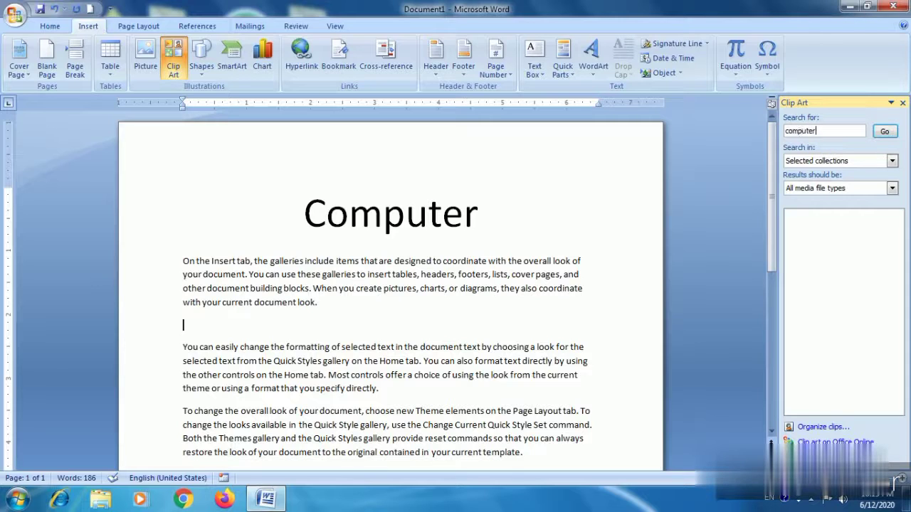
pyautogui.click(879, 132)
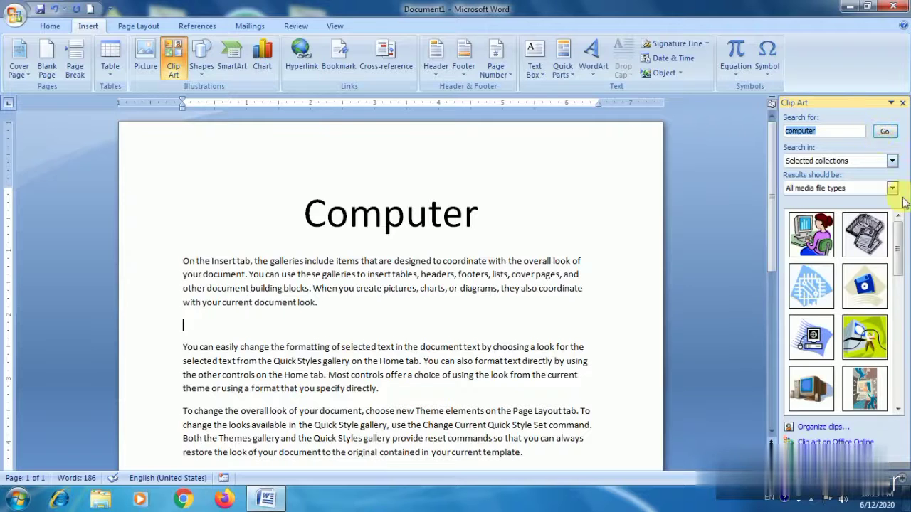
pyautogui.moveTo(903, 248); pyautogui.dragTo(902, 380)
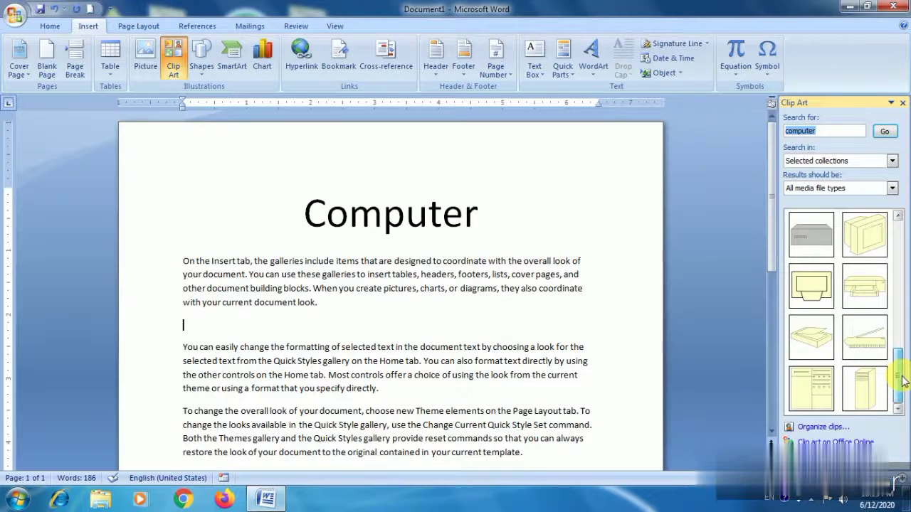
pyautogui.moveTo(903, 381); pyautogui.dragTo(901, 266)
pyautogui.moveTo(900, 261)
pyautogui.mouseDown()
pyautogui.moveTo(899, 240)
pyautogui.moveTo(900, 256)
pyautogui.mouseUp()
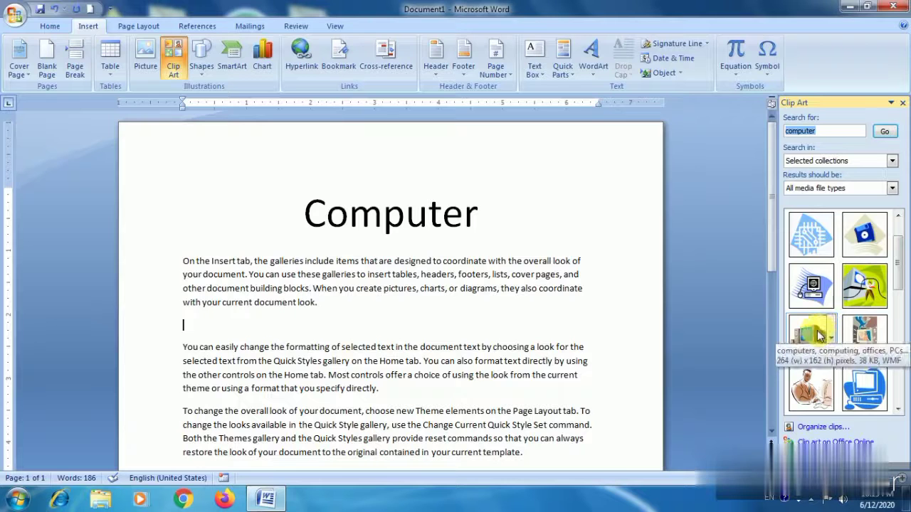
pyautogui.click(813, 335)
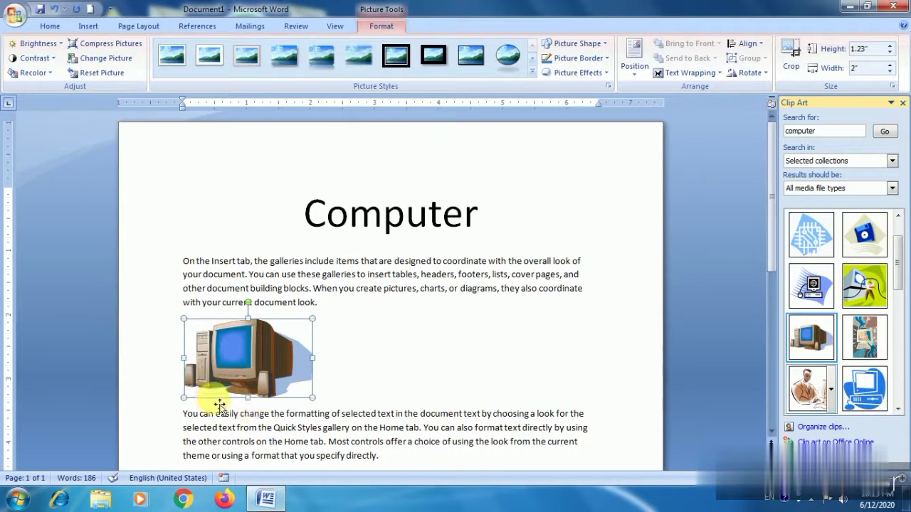
# Close the Clip Art pane and enlarge the computer clip to about 3.83 × 2.36 inches
pyautogui.click(902, 104)
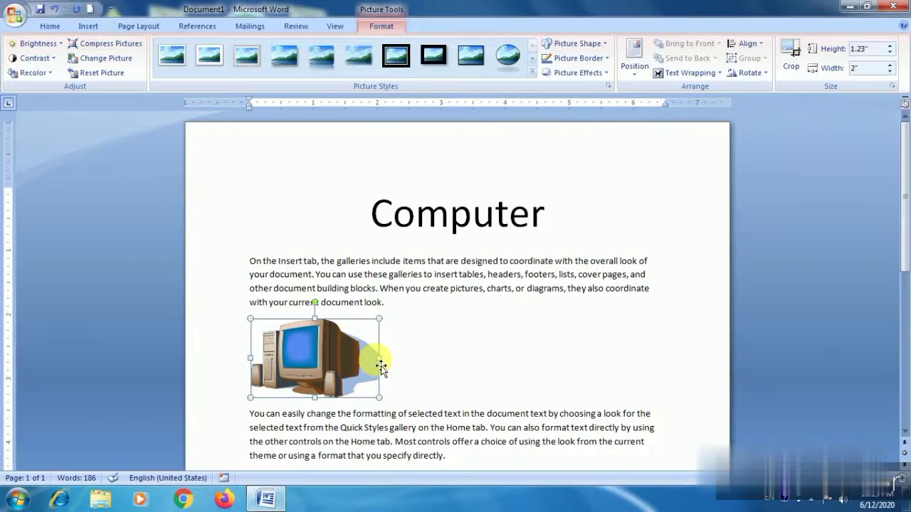
pyautogui.moveTo(380, 397)
pyautogui.mouseDown()
pyautogui.moveTo(555, 397)
pyautogui.moveTo(491, 411)
pyautogui.mouseUp()
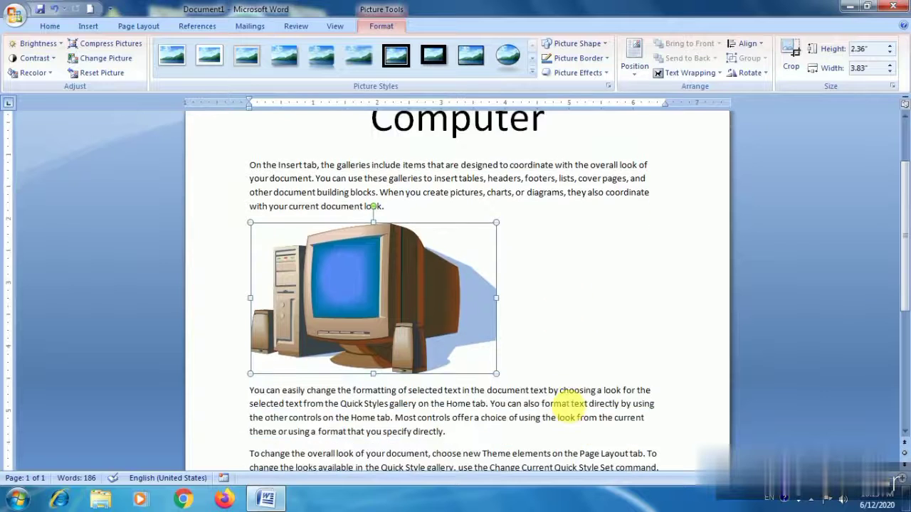
pyautogui.click(545, 350)
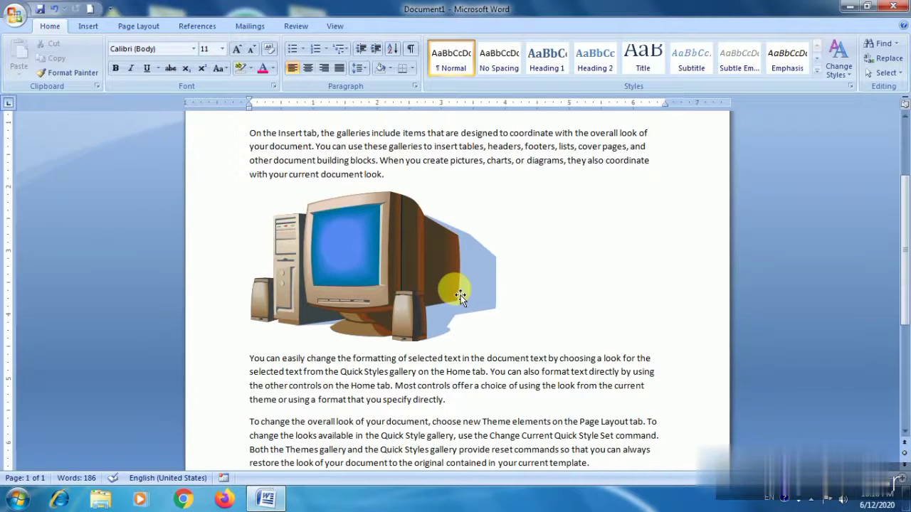
pyautogui.scroll(3, 484, 313)
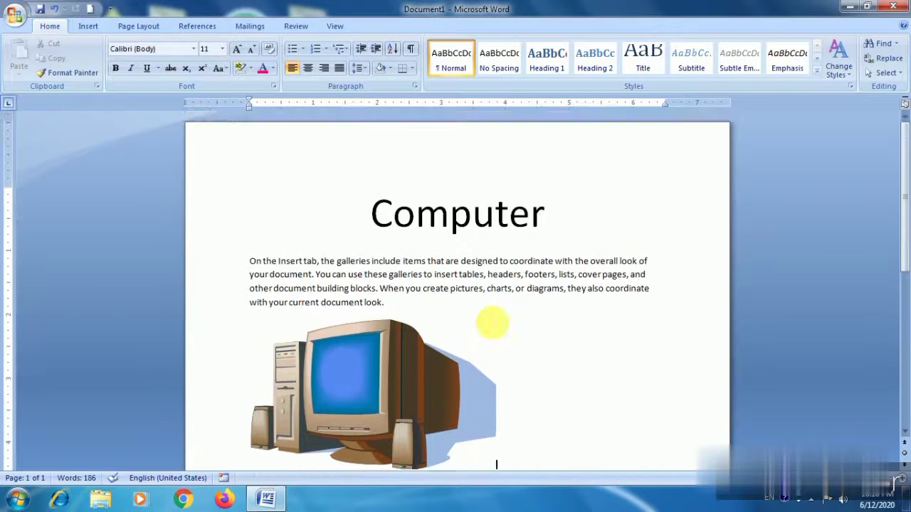
pyautogui.scroll(-3, 488, 319)
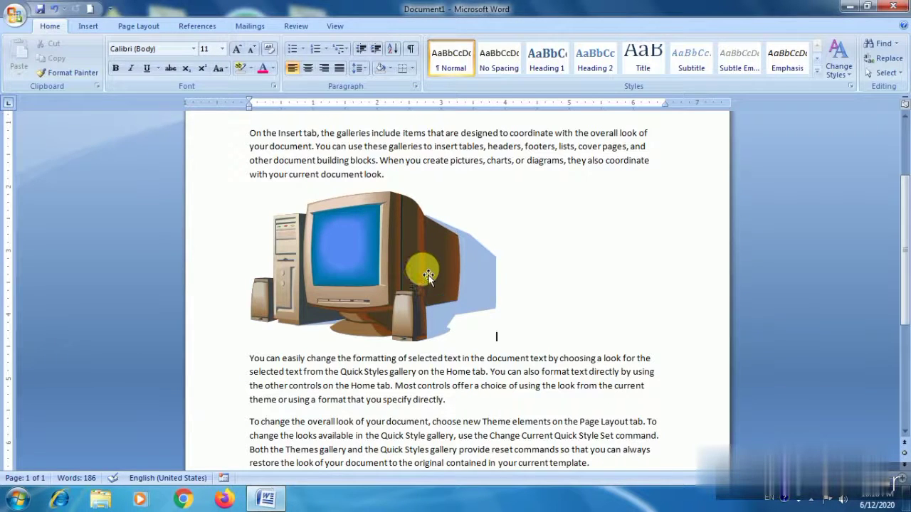
# Select the computer clip art and delete it, leaving a blank line between the paragraphs
pyautogui.click(89, 27)
pyautogui.press('BackSpace')
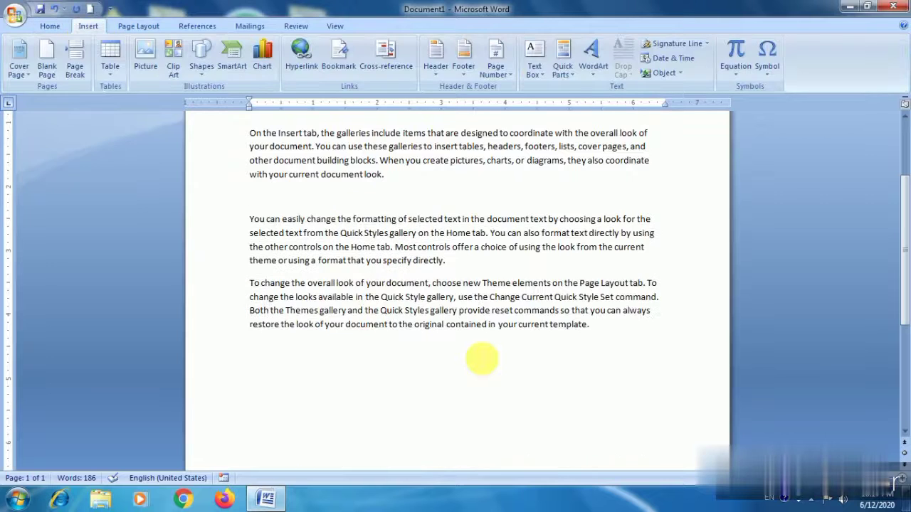